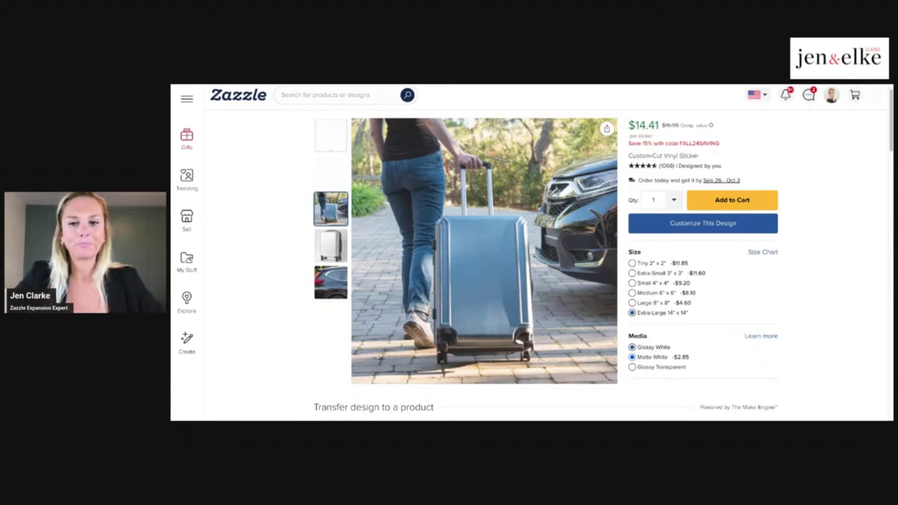
# Customize the sticker with the uploaded pink leaf-garland pattern and finish the design to see it on the suitcase.
pyautogui.click(727, 224)
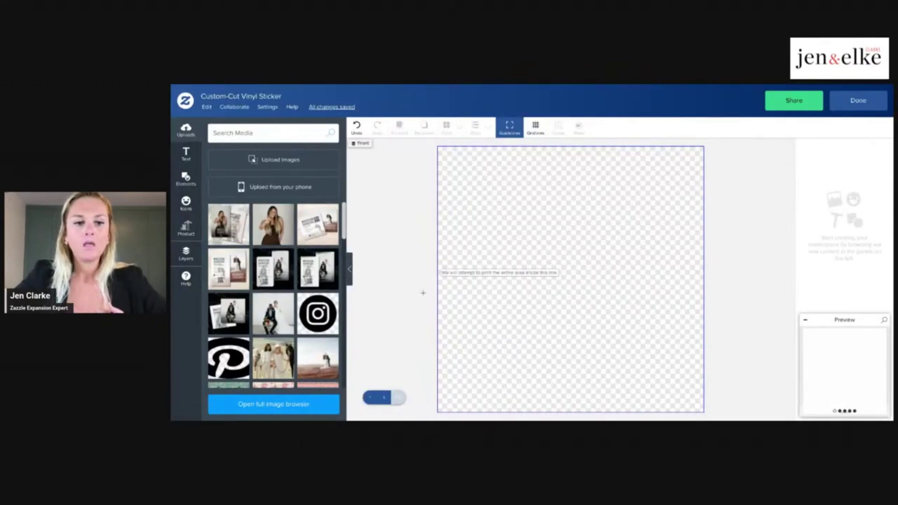
pyautogui.scroll(-1, 305, 303)
pyautogui.scroll(-5, 305, 303)
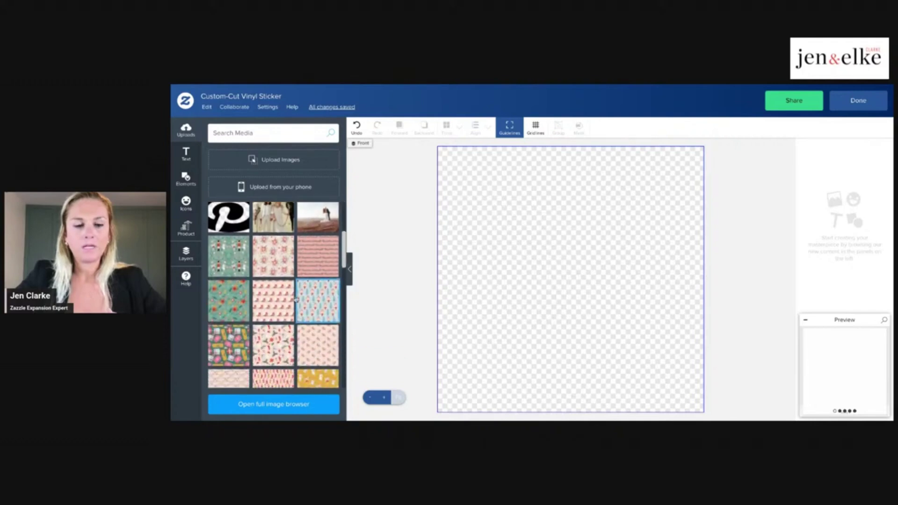
pyautogui.click(323, 263)
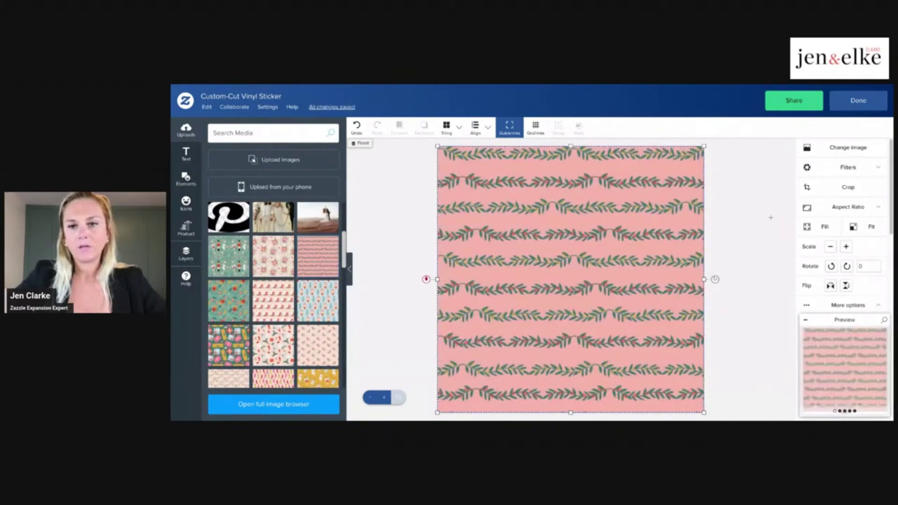
pyautogui.click(842, 104)
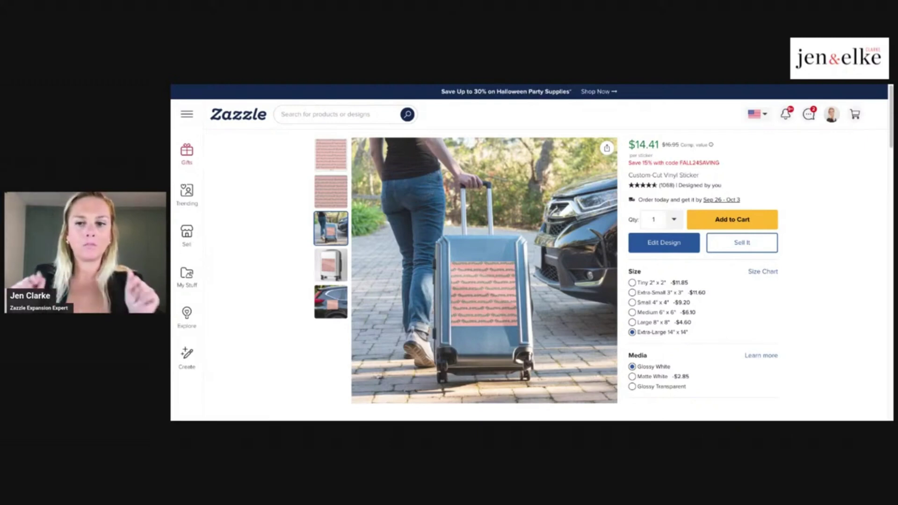
# Reopen the sticker design and replace the pink leaf pattern with the uploaded image of four hearts.
pyautogui.click(672, 252)
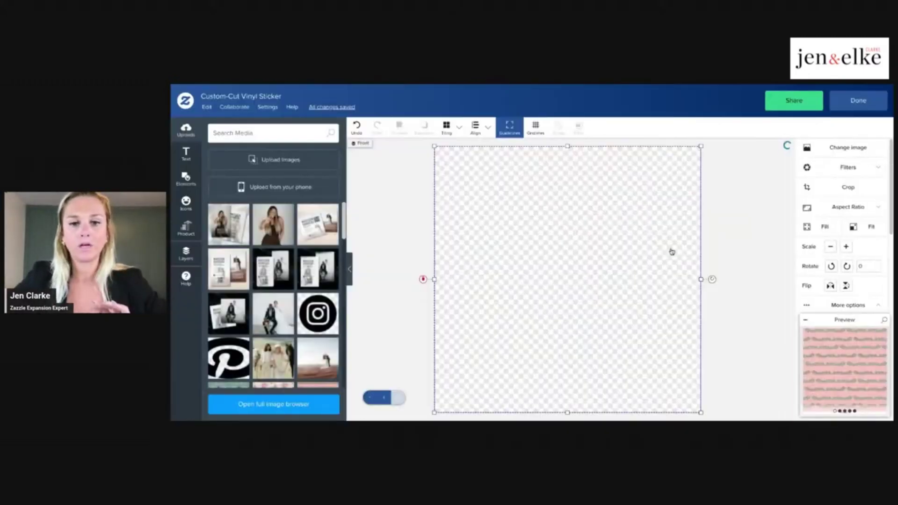
pyautogui.press('Delete')
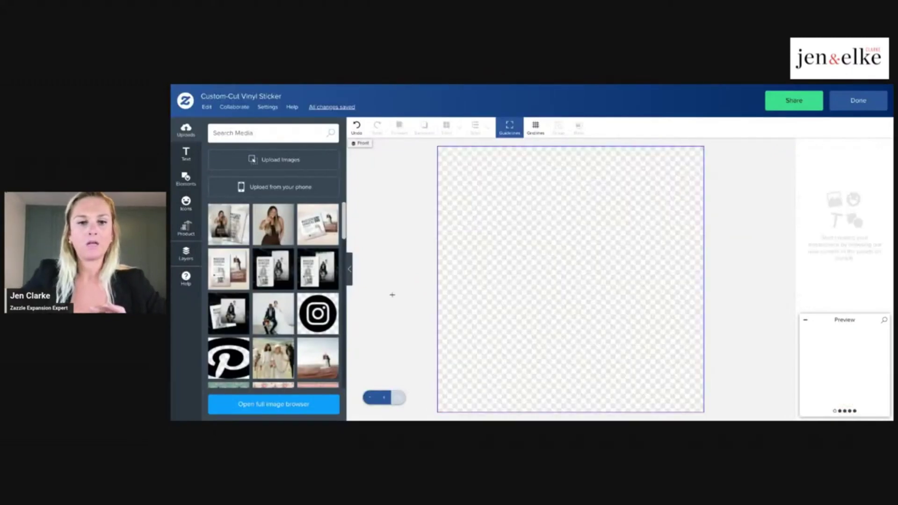
pyautogui.scroll(-5, 317, 251)
pyautogui.scroll(-5, 317, 251)
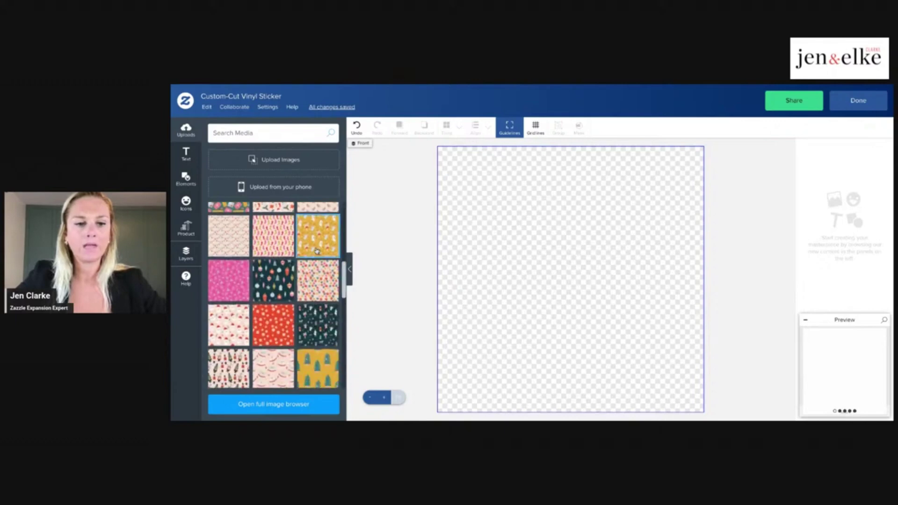
pyautogui.scroll(-1, 317, 251)
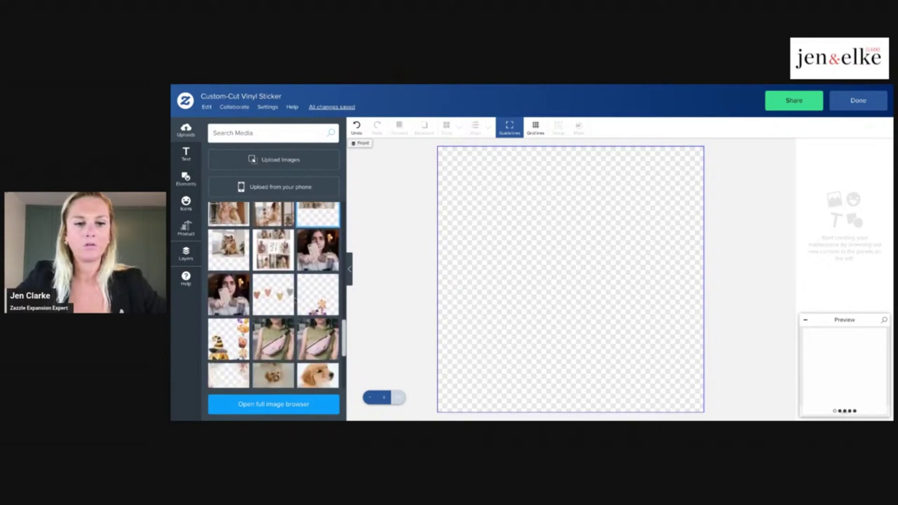
pyautogui.click(281, 298)
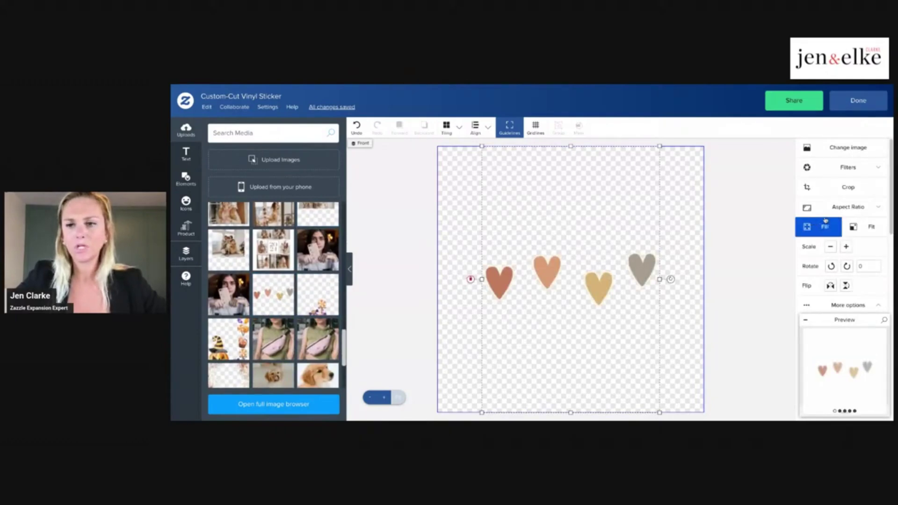
# Scale the hearts image up and back down within the print area, and finish the design to see it on the suitcase.
pyautogui.click(846, 246)
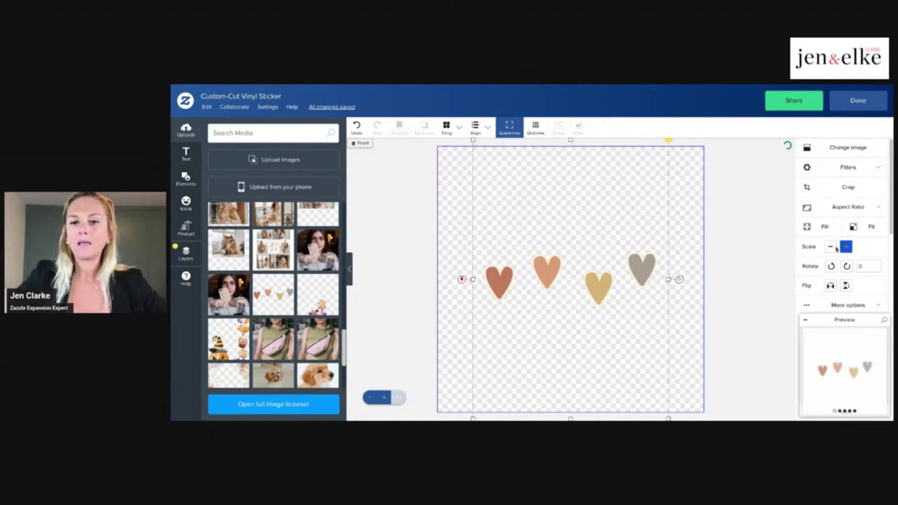
pyautogui.click(830, 246)
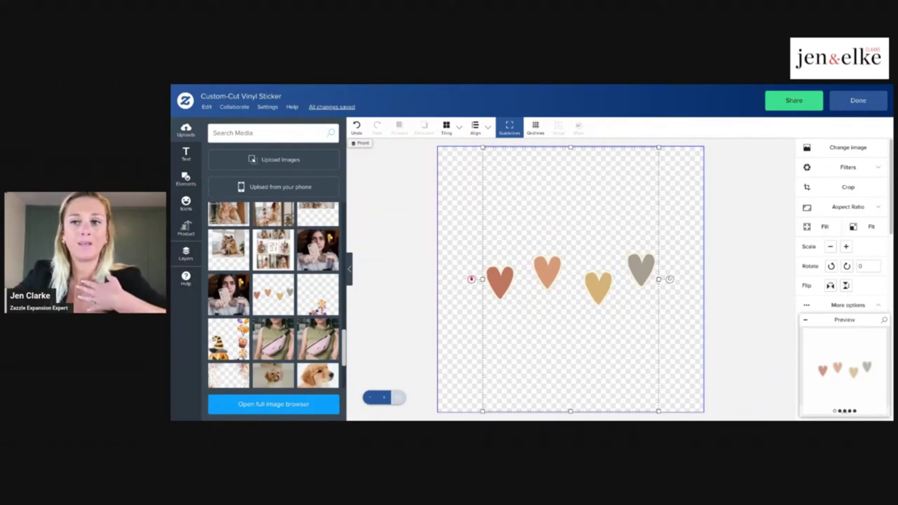
pyautogui.click(855, 109)
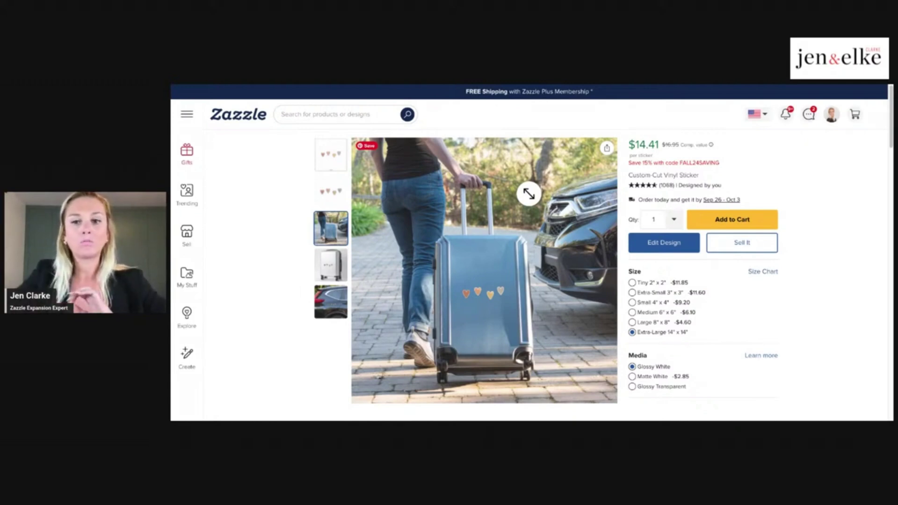
# Reopen the design and crop the hearts image to a narrow horizontal strip around the four hearts.
pyautogui.click(679, 244)
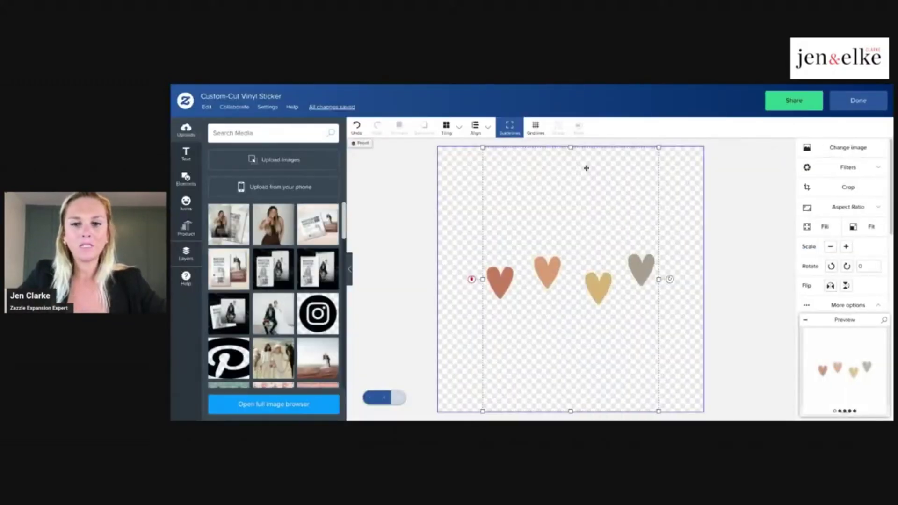
pyautogui.click(841, 193)
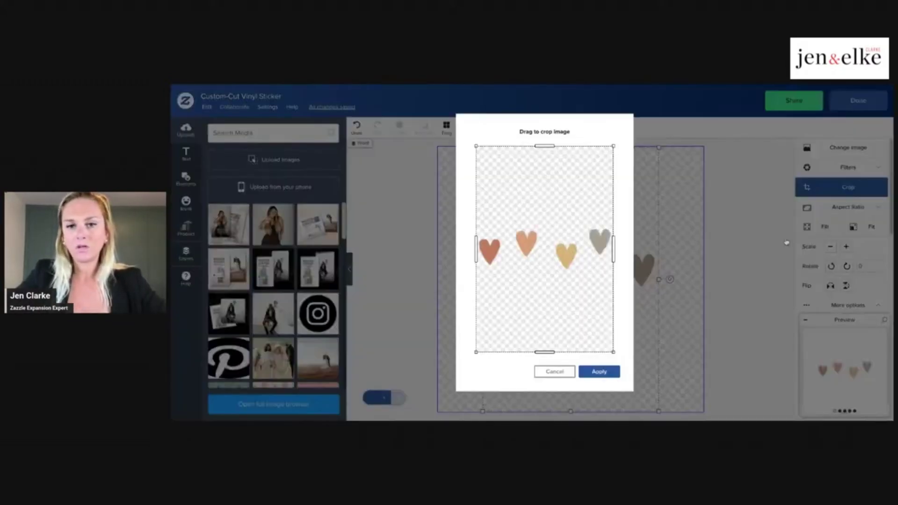
pyautogui.moveTo(539, 147); pyautogui.dragTo(544, 223)
pyautogui.moveTo(545, 352); pyautogui.dragTo(548, 274)
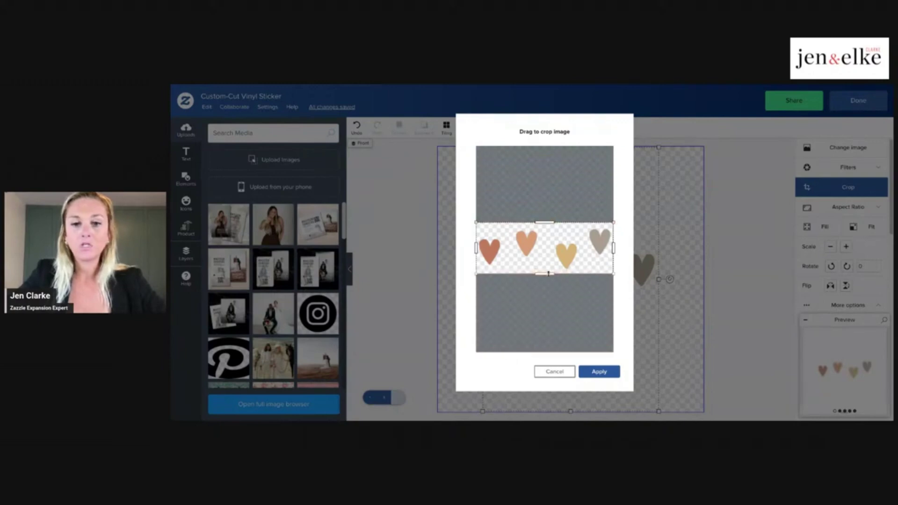
pyautogui.click(603, 372)
# Move the hearts row to the lower part of the sticker and place a copy of it near the top.
pyautogui.moveTo(619, 278); pyautogui.dragTo(594, 355)
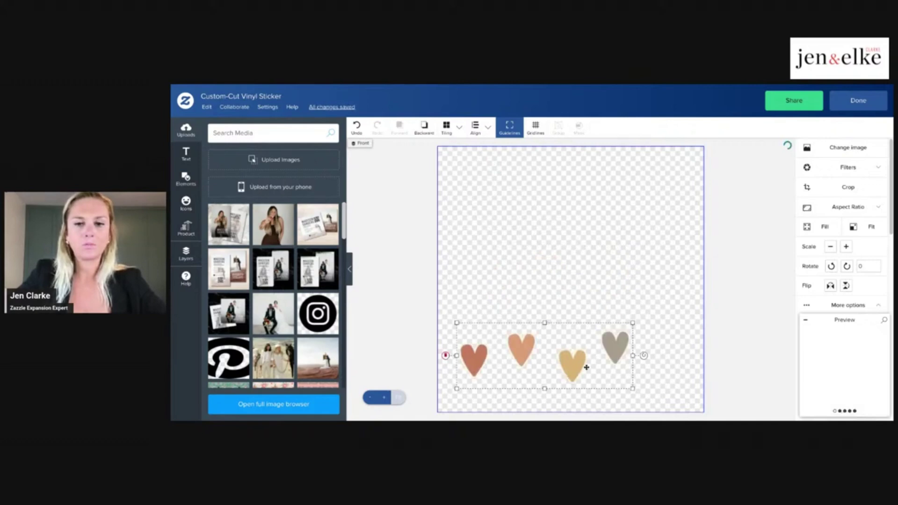
pyautogui.moveTo(587, 367); pyautogui.dragTo(656, 202)
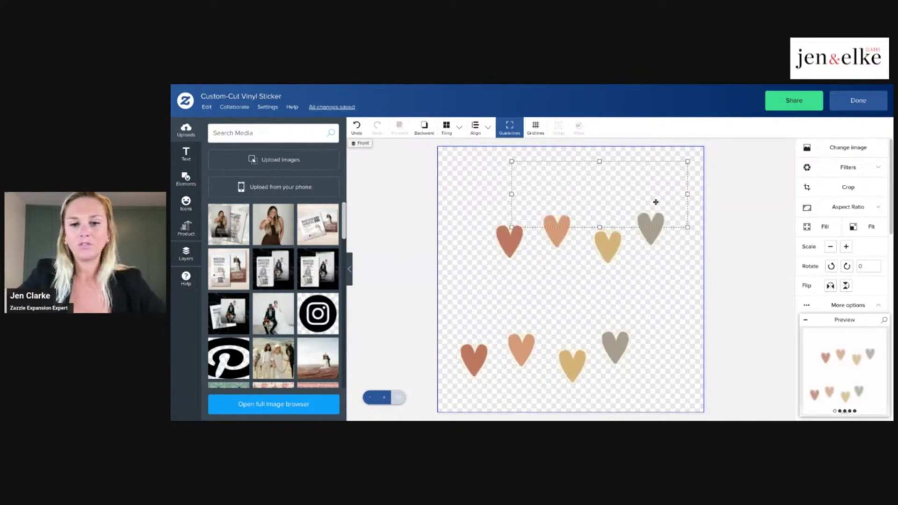
# Preview the two-row hearts sticker on the standing white suitcase, and close the preview.
pyautogui.click(840, 377)
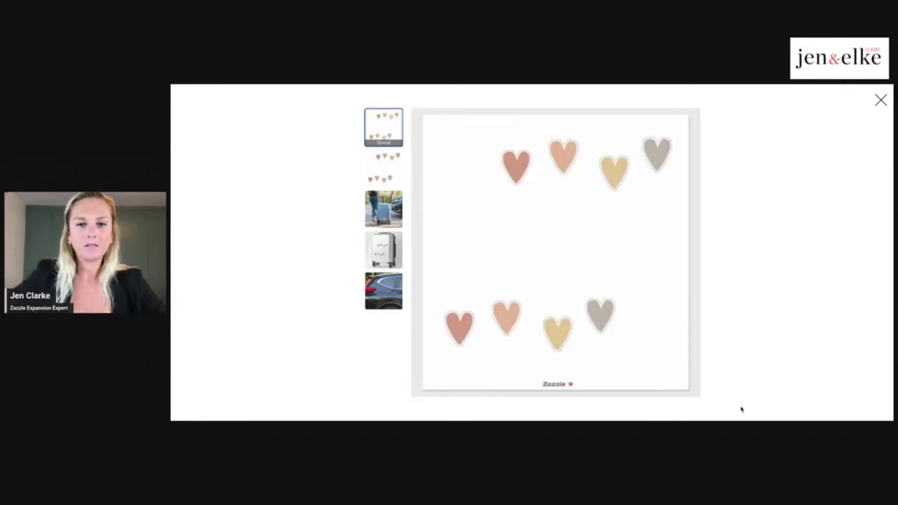
pyautogui.click(386, 249)
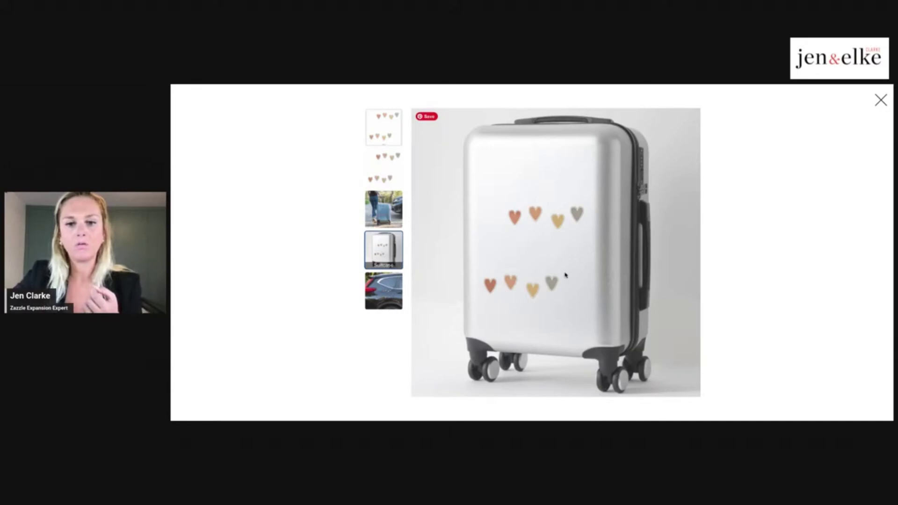
pyautogui.click(881, 100)
# Shift the upper hearts row to the sticker's left edge and add two more copies between it and the lower row.
pyautogui.moveTo(617, 190); pyautogui.dragTo(551, 180)
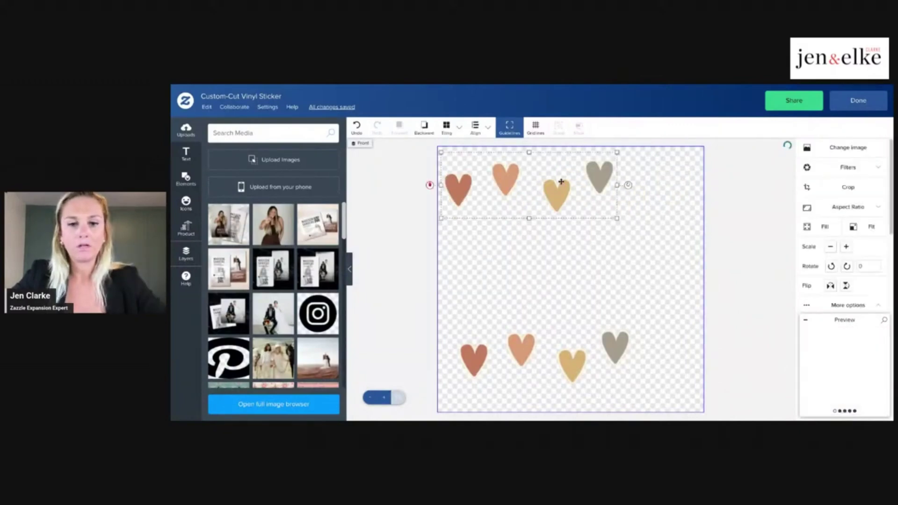
pyautogui.moveTo(558, 180); pyautogui.dragTo(603, 236)
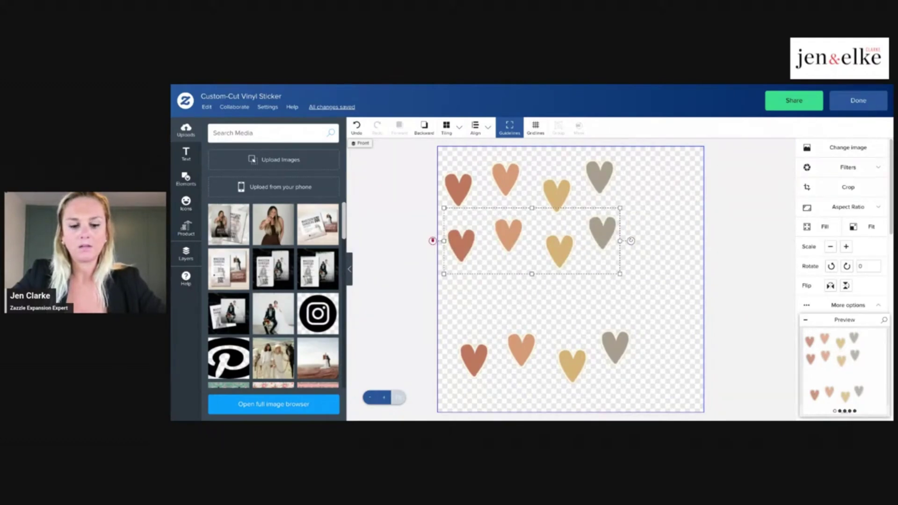
pyautogui.moveTo(580, 263); pyautogui.dragTo(584, 306)
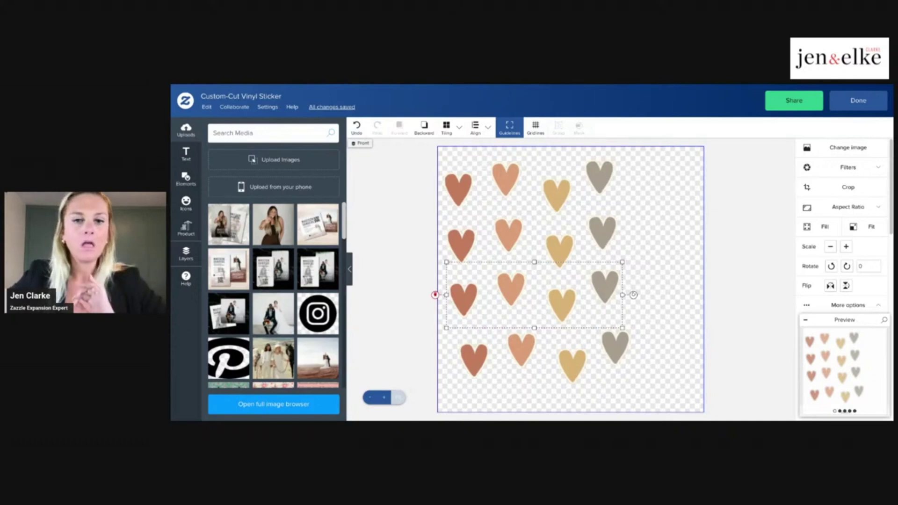
# Delete all four rows of hearts from the sticker.
pyautogui.click(552, 190)
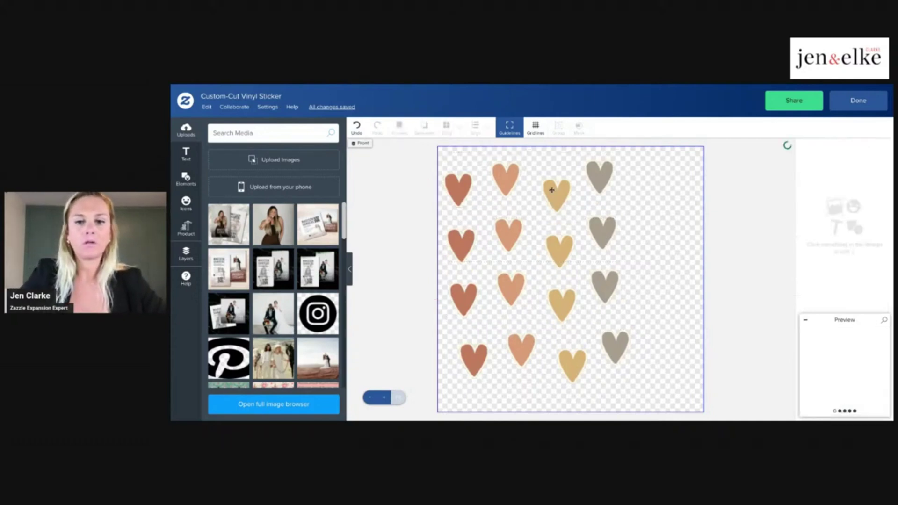
pyautogui.moveTo(552, 189); pyautogui.dragTo(561, 242)
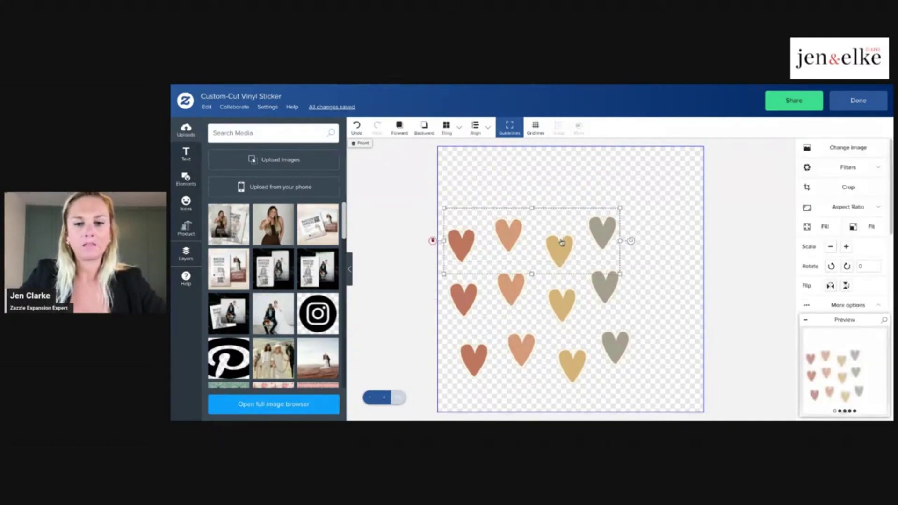
pyautogui.press('Delete')
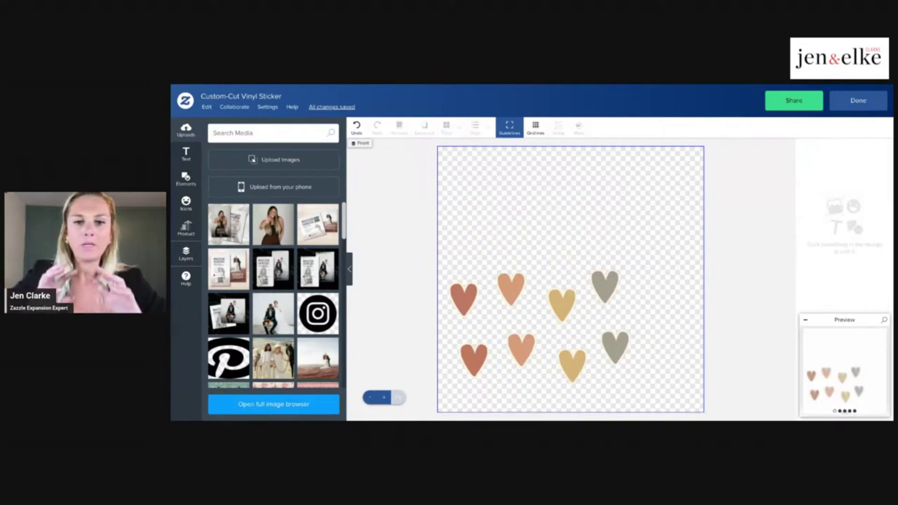
pyautogui.click(559, 294)
pyautogui.press('Delete')
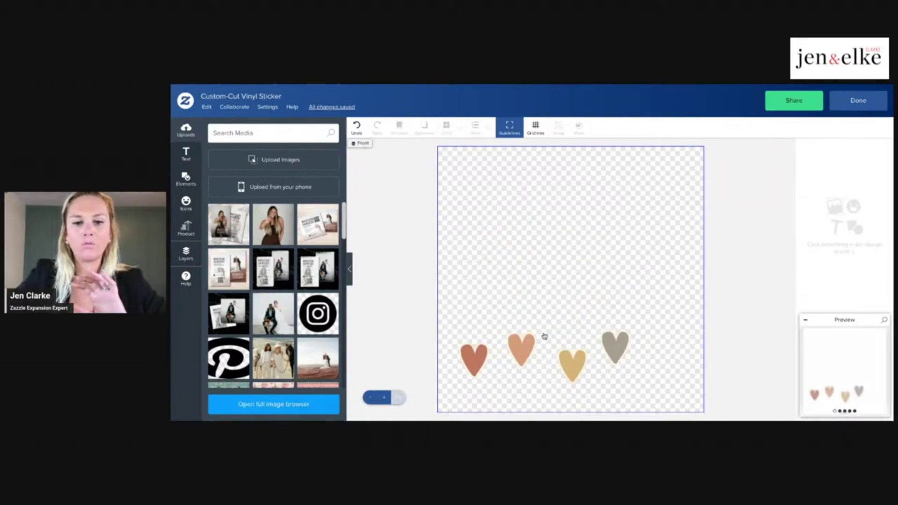
pyautogui.click(544, 337)
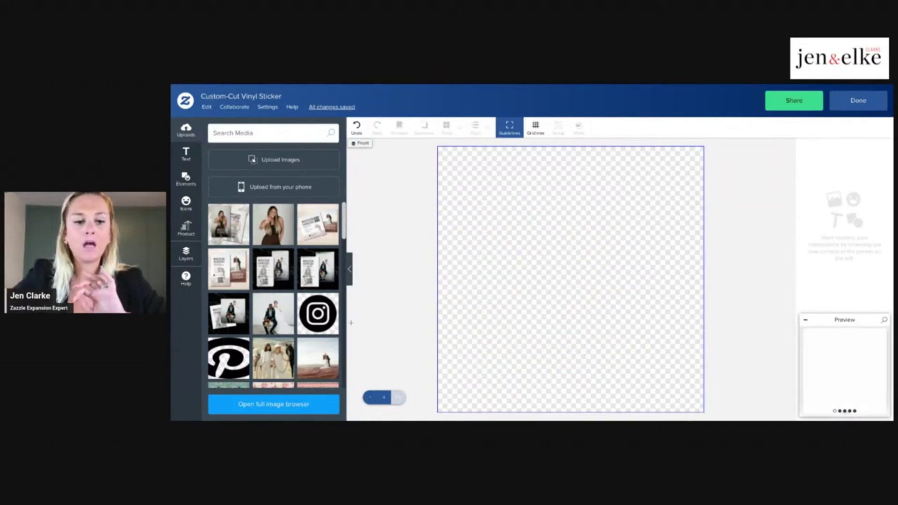
# Add the uploaded red and pink poinsettia flower image to the empty sticker.
pyautogui.scroll(-10, 317, 313)
pyautogui.scroll(-10, 317, 312)
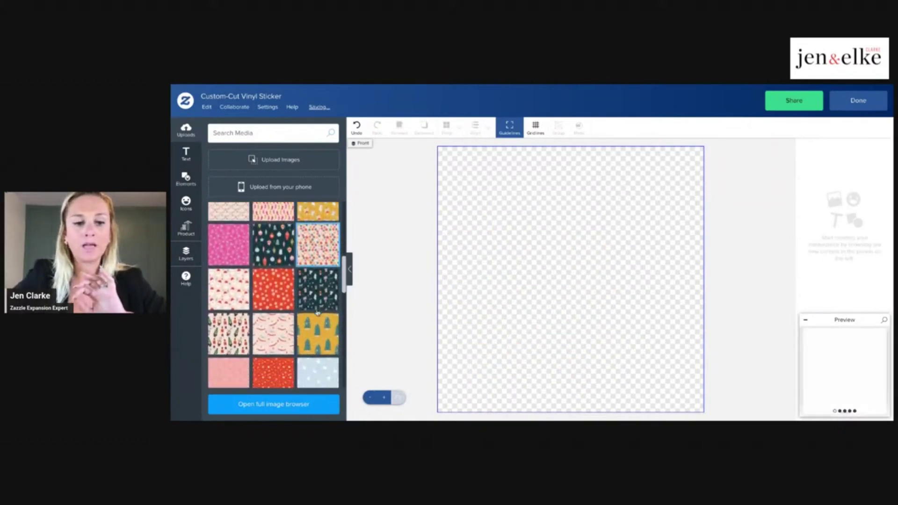
pyautogui.scroll(5, 273, 295)
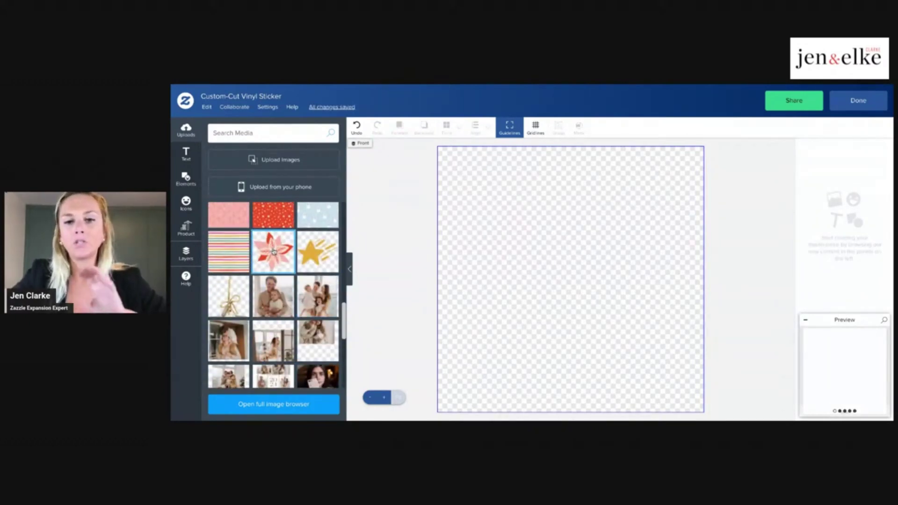
pyautogui.click(274, 251)
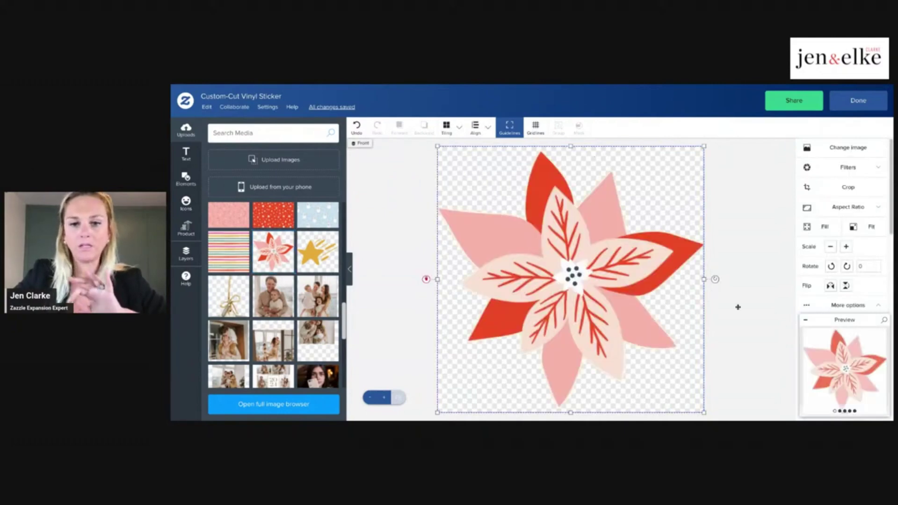
# Preview the poinsettia sticker on the blue rolling suitcase, and close the preview.
pyautogui.click(851, 367)
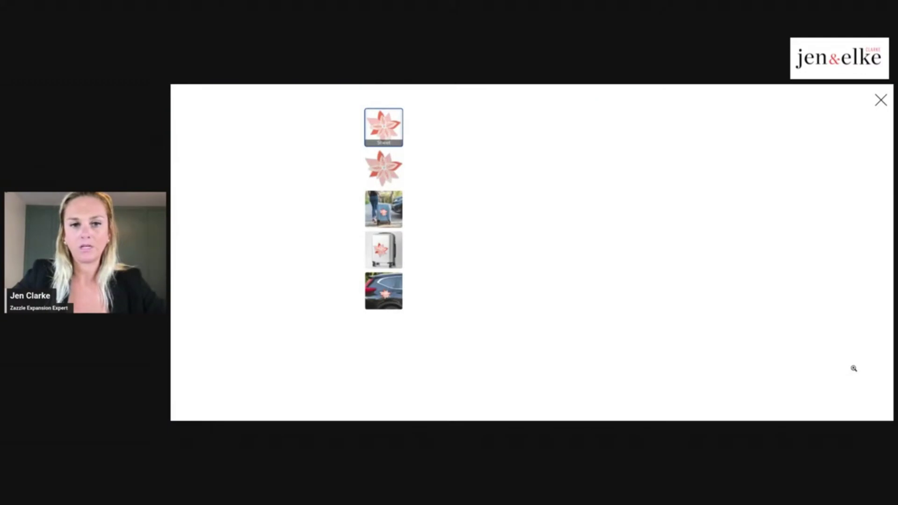
pyautogui.click(390, 211)
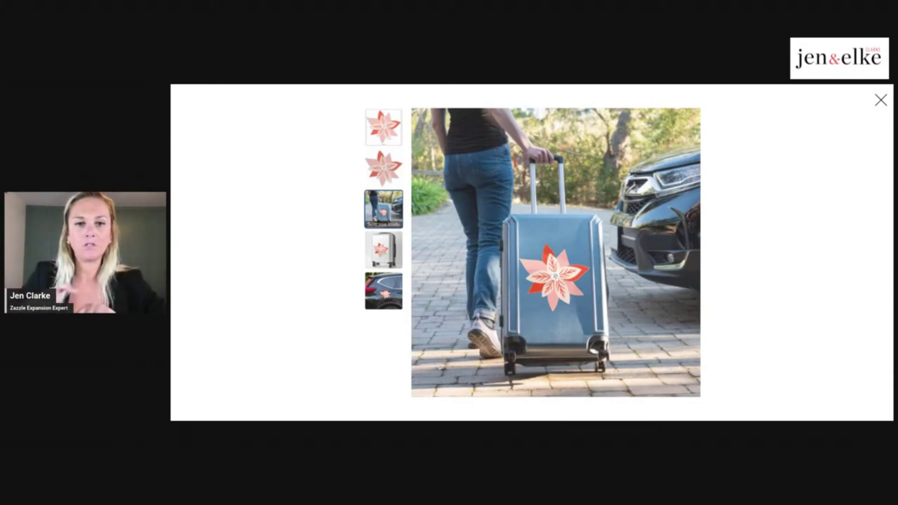
pyautogui.click(880, 101)
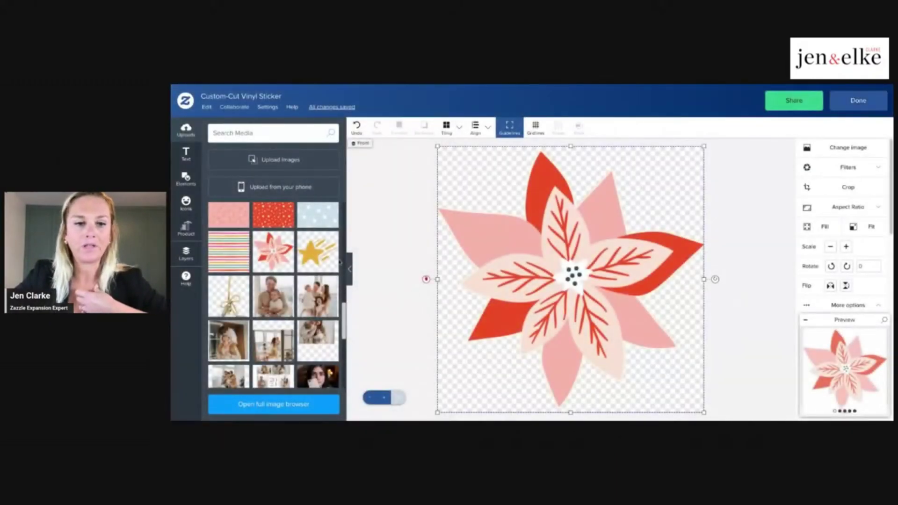
# Add the uploaded gold shooting star image and shrink it into the sticker's lower-left corner, over the poinsettia.
pyautogui.click(324, 255)
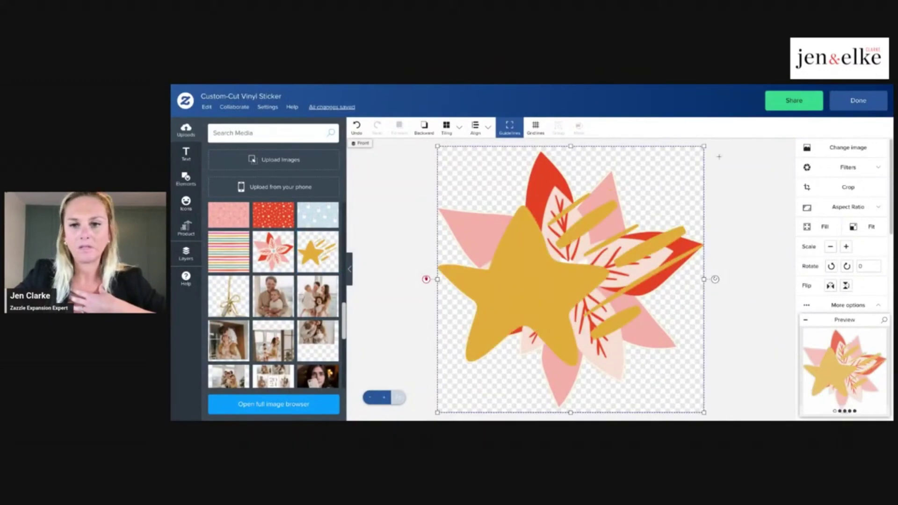
pyautogui.moveTo(704, 146); pyautogui.dragTo(602, 219)
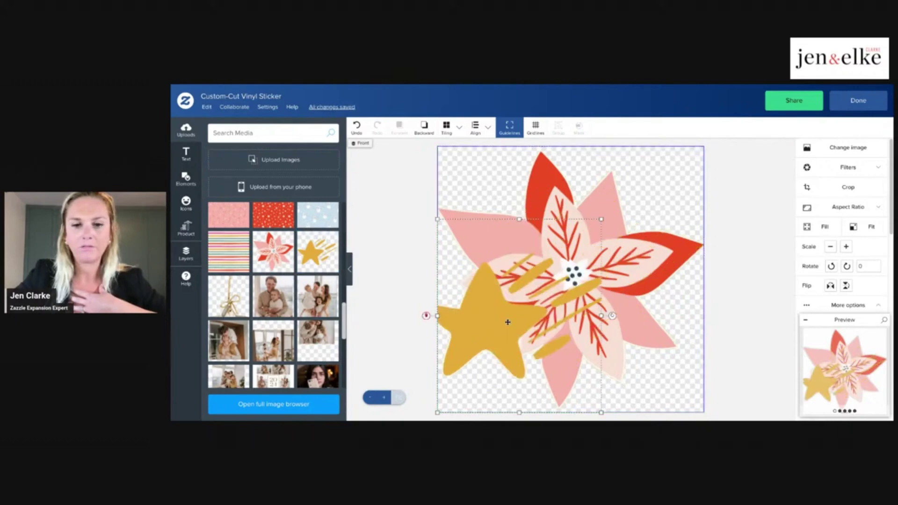
# Arrange the shooting star in the sticker's upper-right corner and the poinsettia, scaled down two steps, in the lower-left, with the star slightly overlapping it.
pyautogui.moveTo(506, 321); pyautogui.dragTo(655, 228)
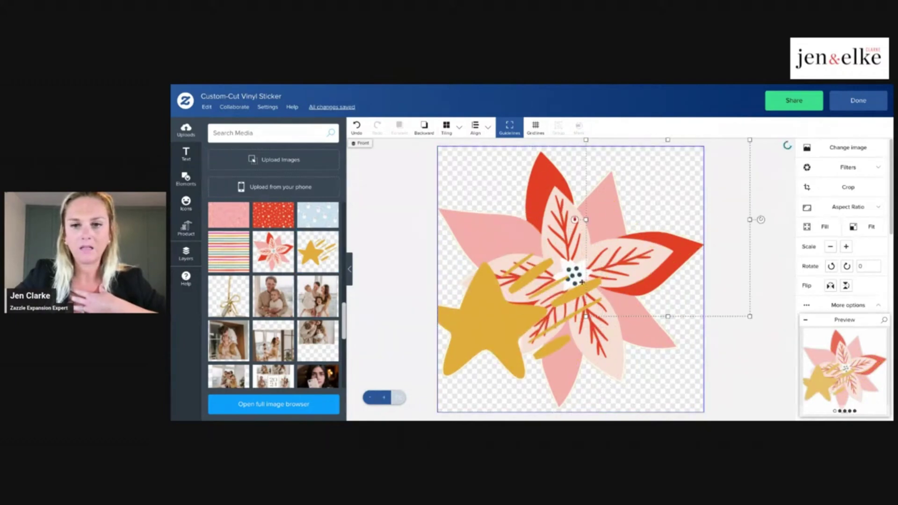
pyautogui.click(542, 302)
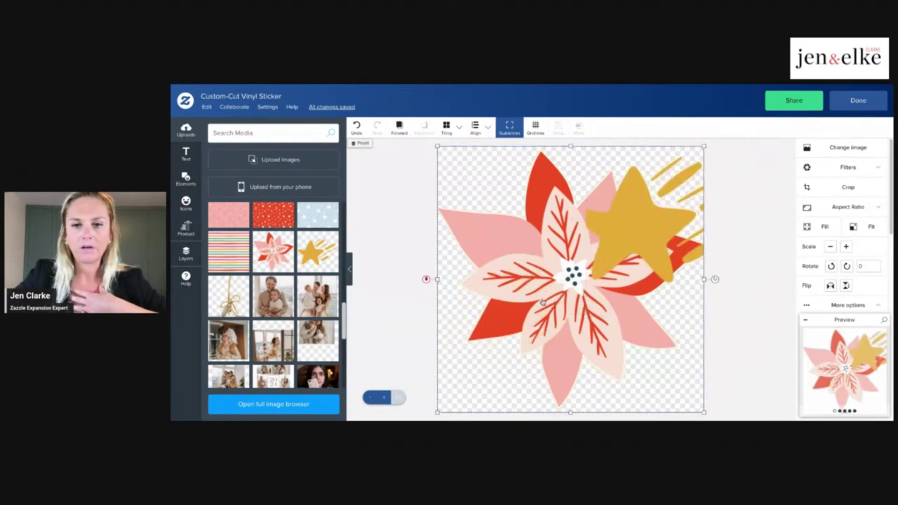
pyautogui.click(829, 247)
pyautogui.click(827, 248)
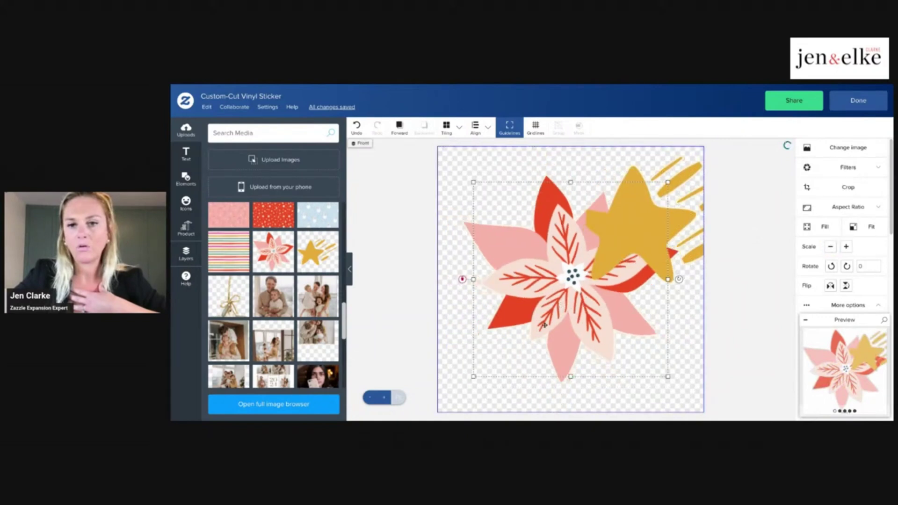
pyautogui.moveTo(651, 220); pyautogui.dragTo(615, 252)
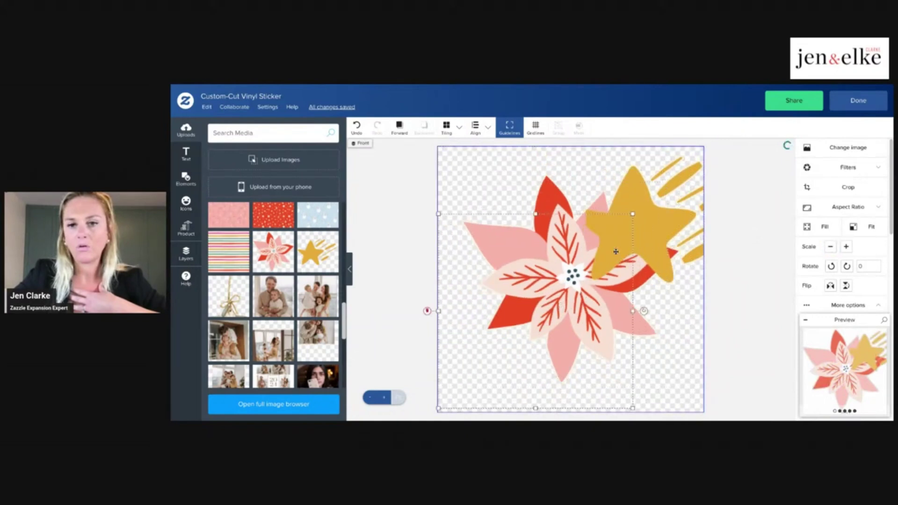
pyautogui.click(662, 211)
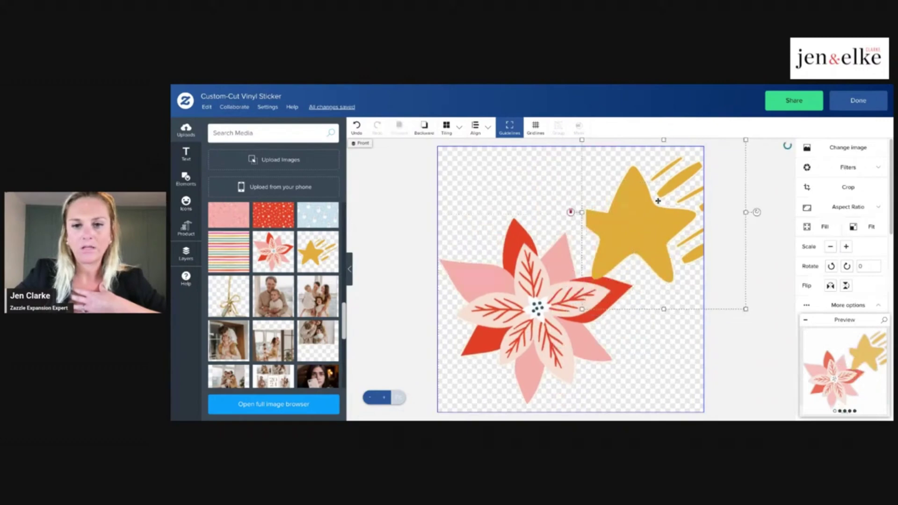
pyautogui.moveTo(582, 220); pyautogui.dragTo(576, 218)
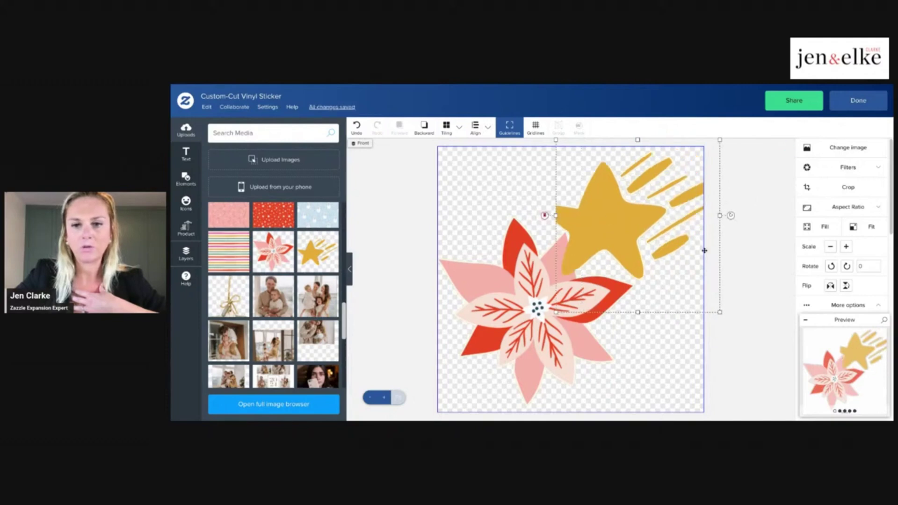
# Preview the star and poinsettia sticker on the blue rolling suitcase, and close the preview.
pyautogui.click(845, 369)
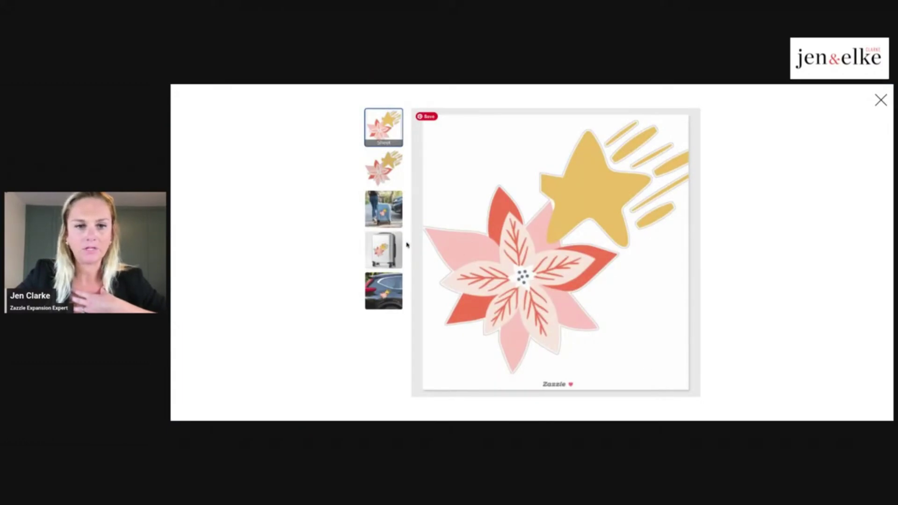
pyautogui.click(379, 210)
pyautogui.moveTo(474, 233)
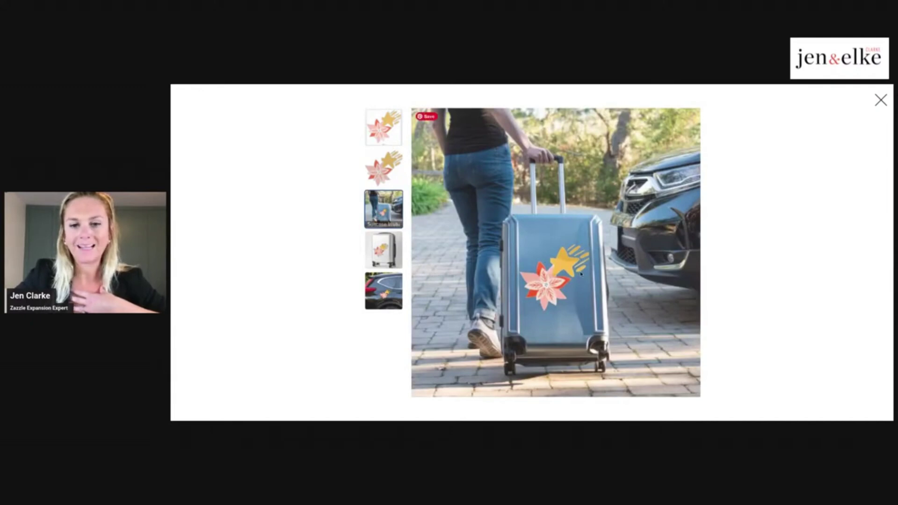
pyautogui.click(880, 100)
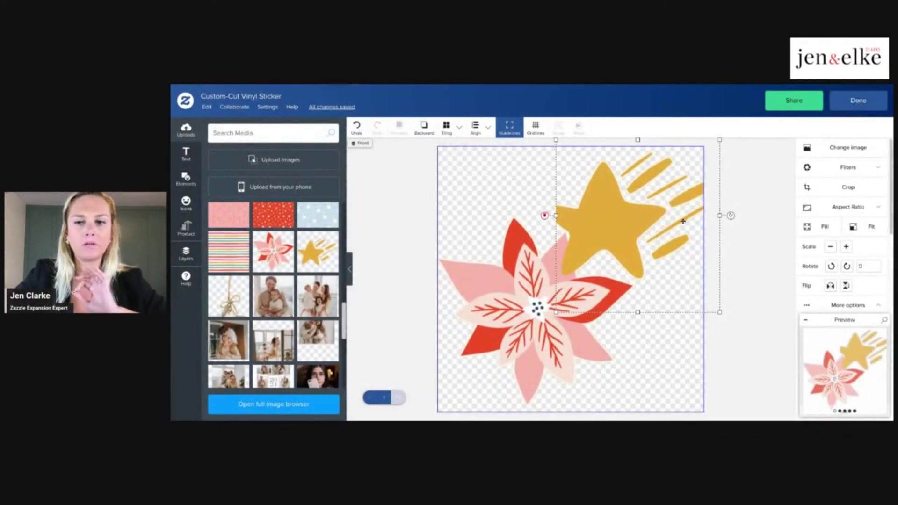
# Delete the shooting star and the poinsettia from the sticker.
pyautogui.press('Delete')
pyautogui.click(585, 278)
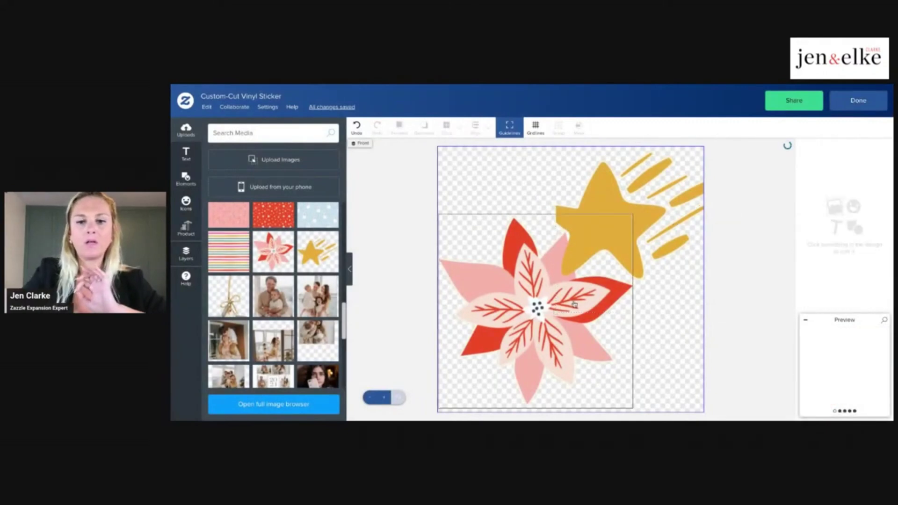
pyautogui.press('Delete')
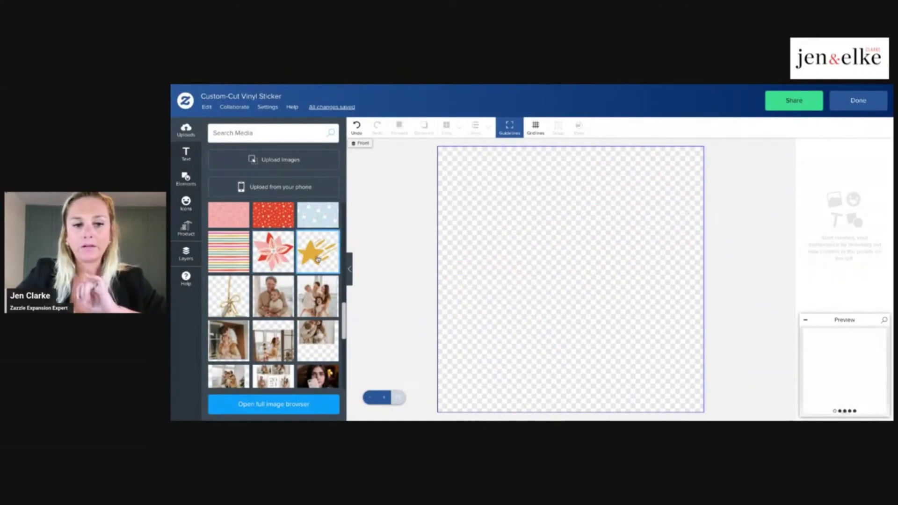
# Add the uploaded gold shooting star image, scale it down to under half the sticker's width, and repeat it with Centered tiling.
pyautogui.click(321, 258)
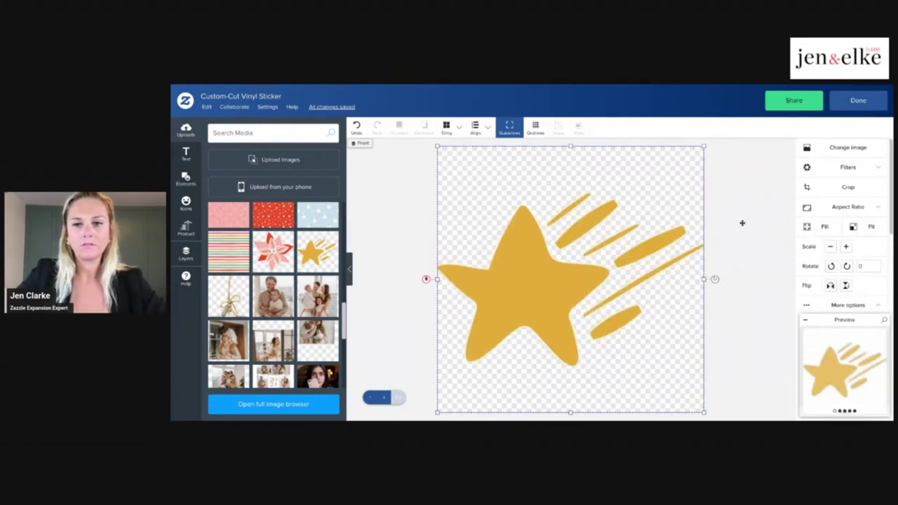
pyautogui.click(829, 246)
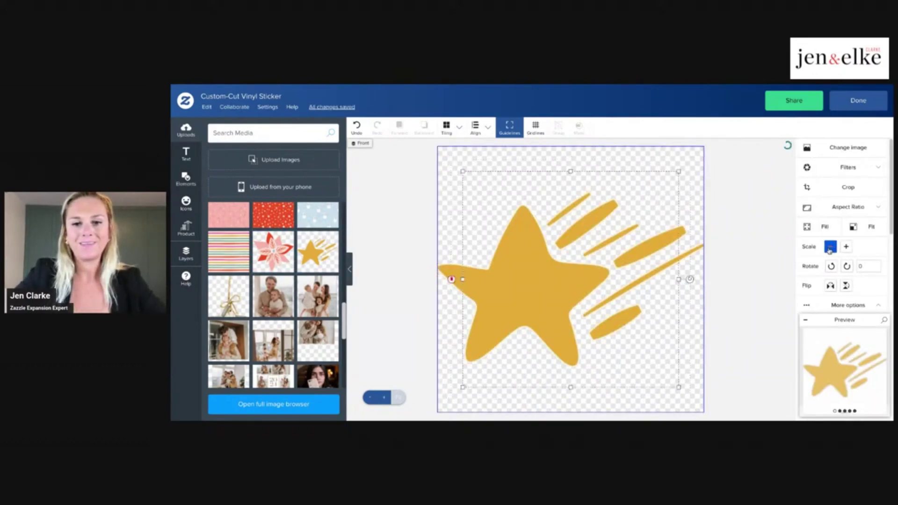
pyautogui.click(829, 247)
pyautogui.click(830, 247)
pyautogui.click(830, 247)
pyautogui.click(829, 247)
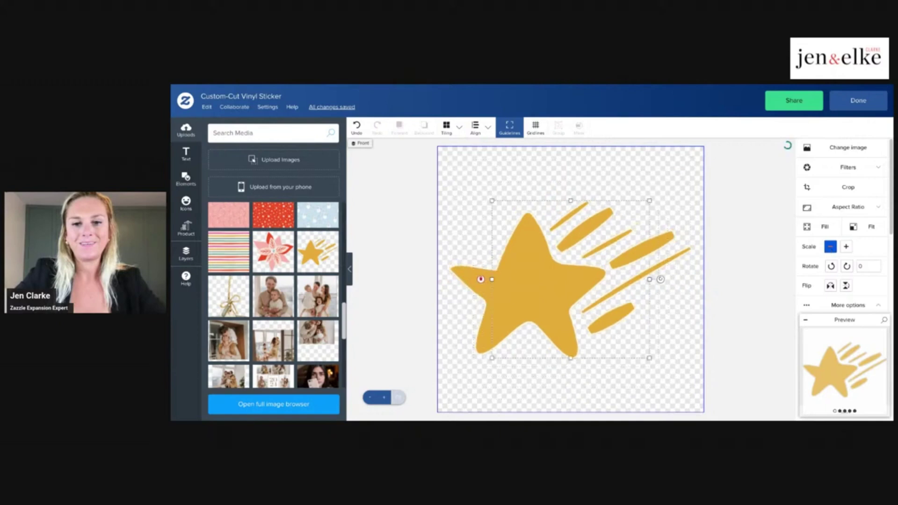
pyautogui.click(829, 247)
pyautogui.click(830, 246)
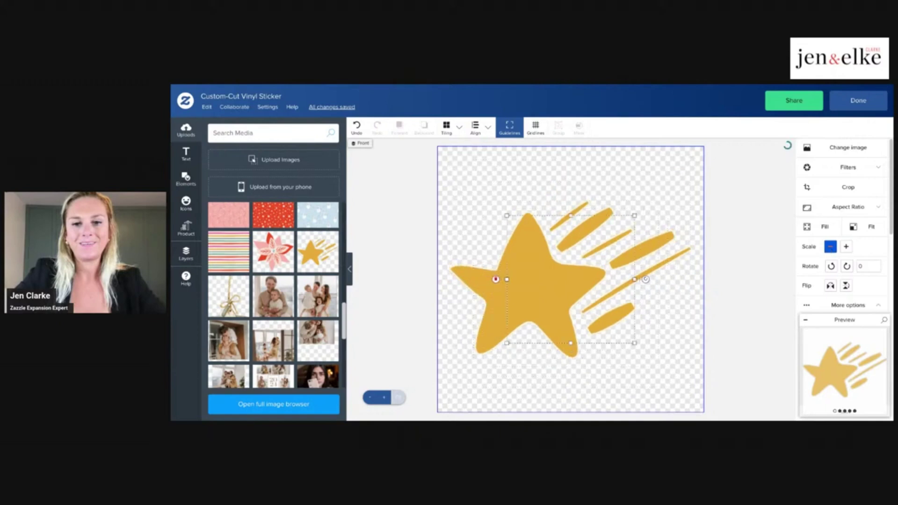
pyautogui.click(830, 247)
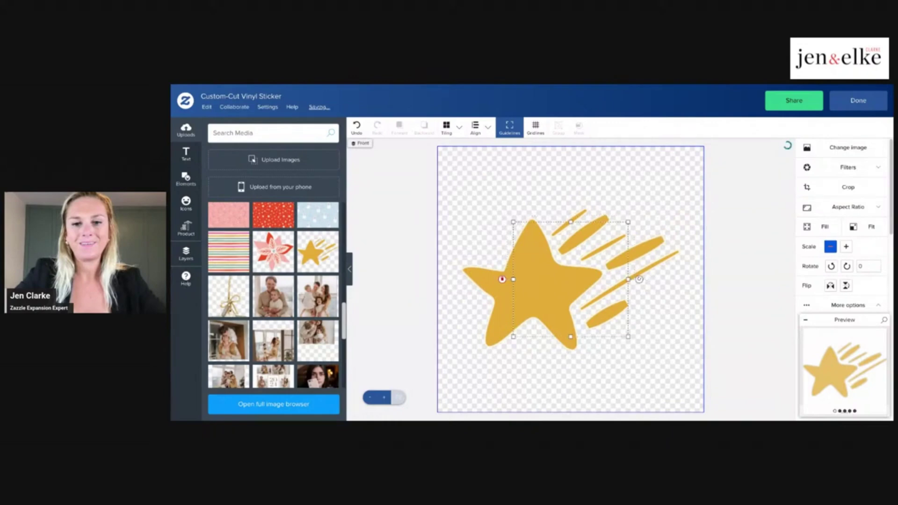
pyautogui.click(459, 128)
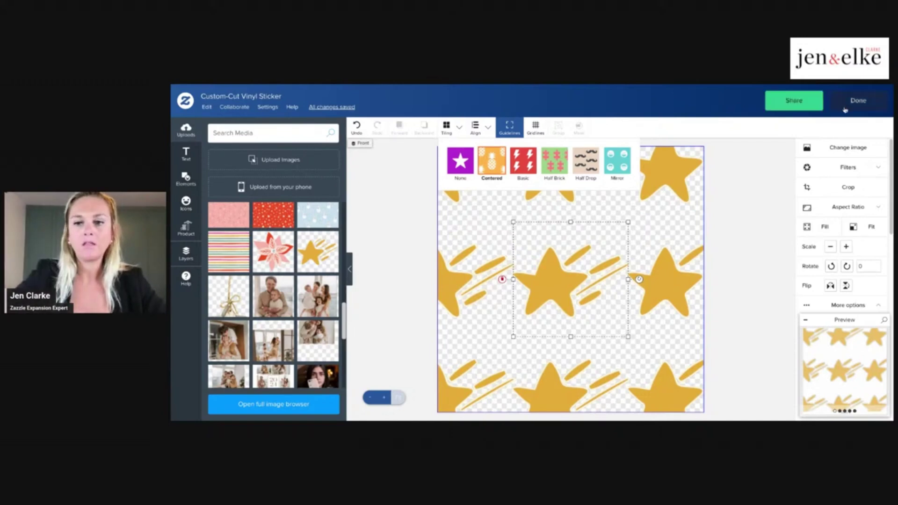
# Preview the tiled shooting star pattern on the blue rolling suitcase, and close the preview.
pyautogui.click(839, 367)
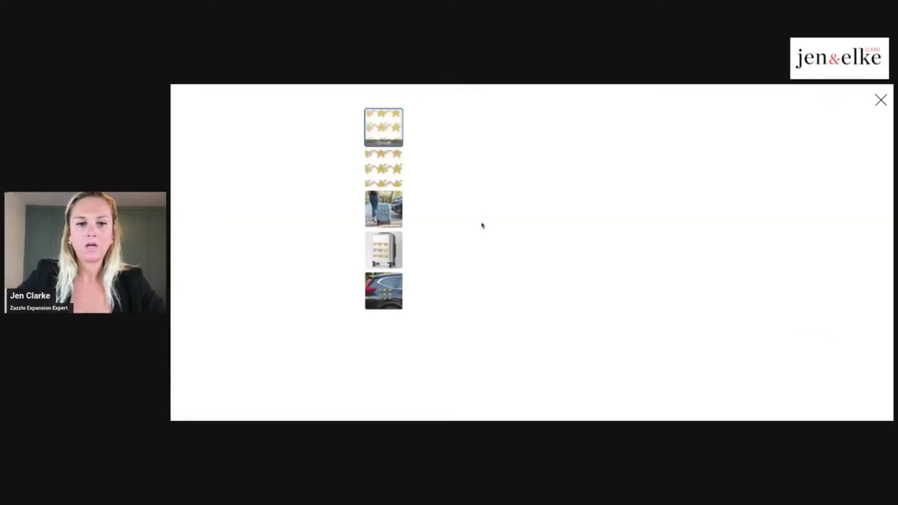
pyautogui.click(385, 211)
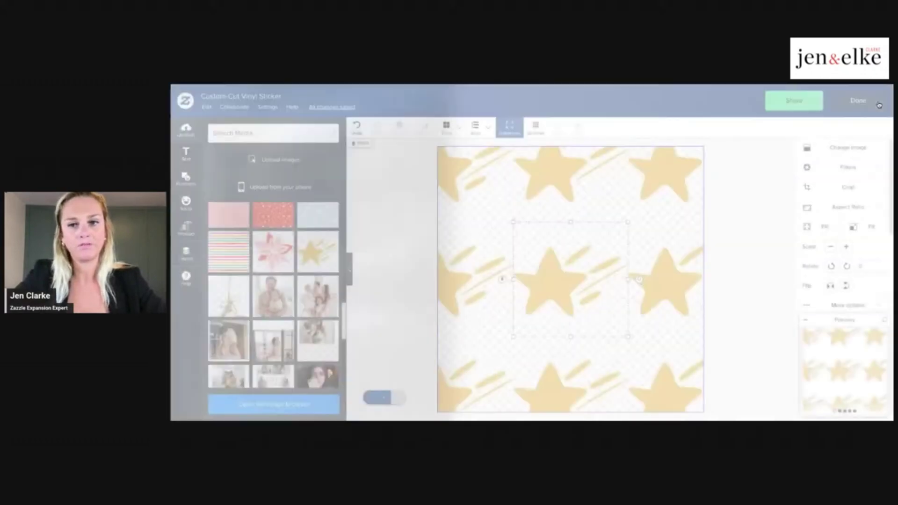
pyautogui.click(879, 101)
# Replace the tiled shooting star with the uploaded portrait photo of a man holding a small child.
pyautogui.press('Delete')
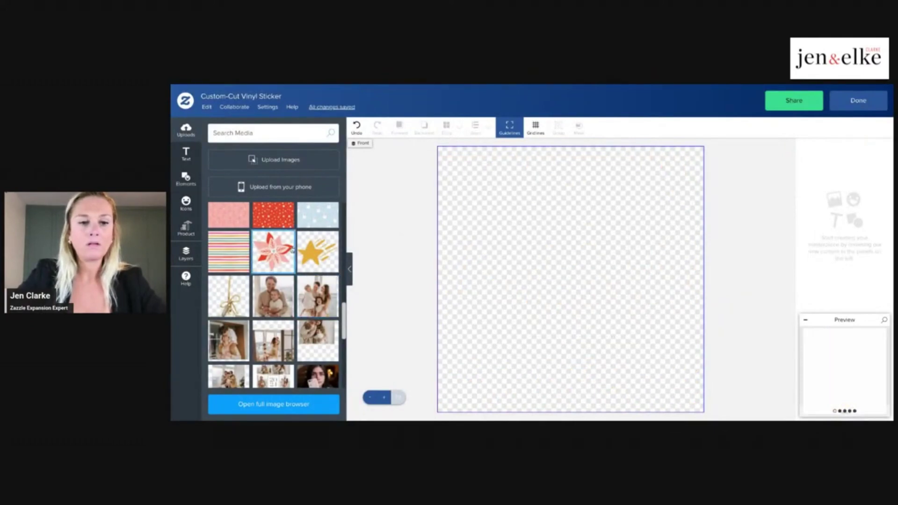
pyautogui.click(270, 310)
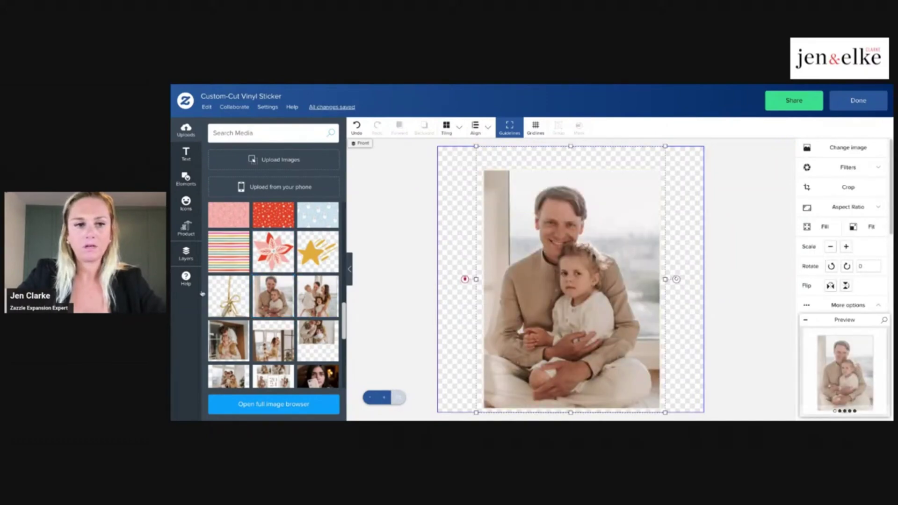
# Add a circle shape, enlarge it to about the photo's width, and position it over the two faces in the photo's upper part.
pyautogui.click(186, 178)
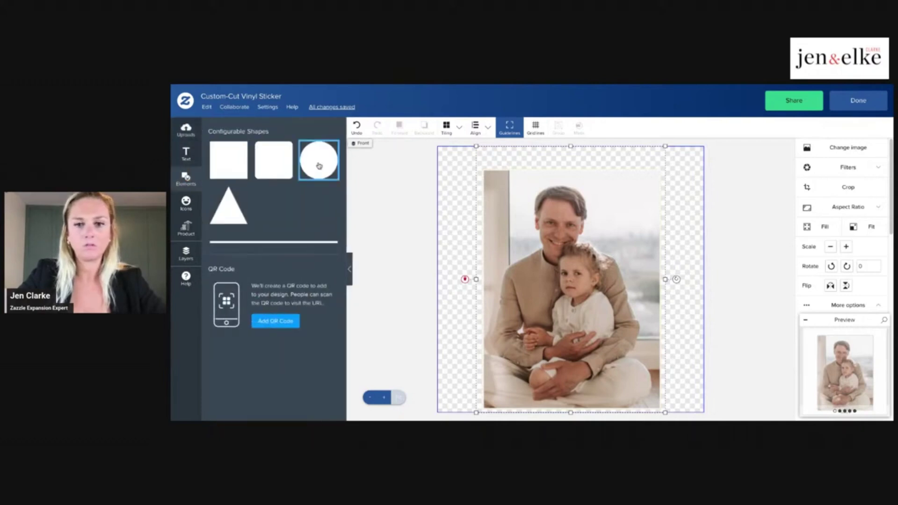
pyautogui.click(318, 166)
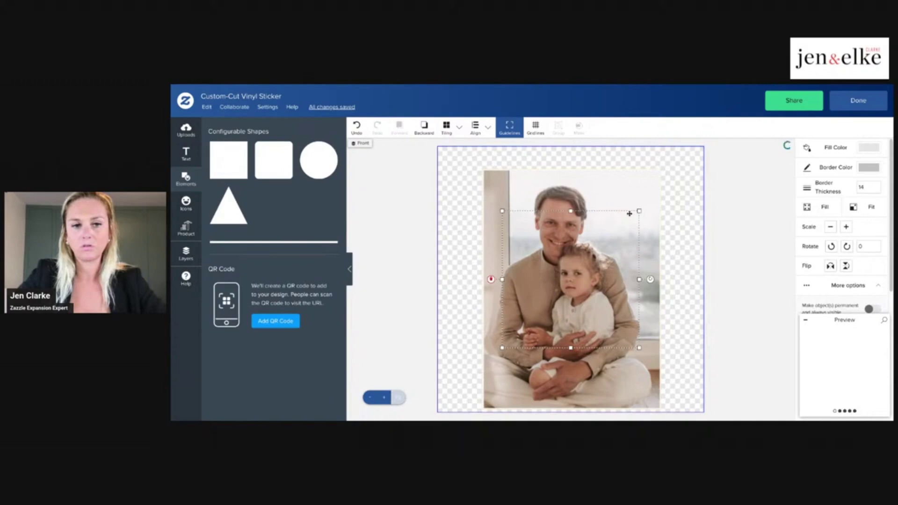
pyautogui.moveTo(639, 211); pyautogui.dragTo(653, 191)
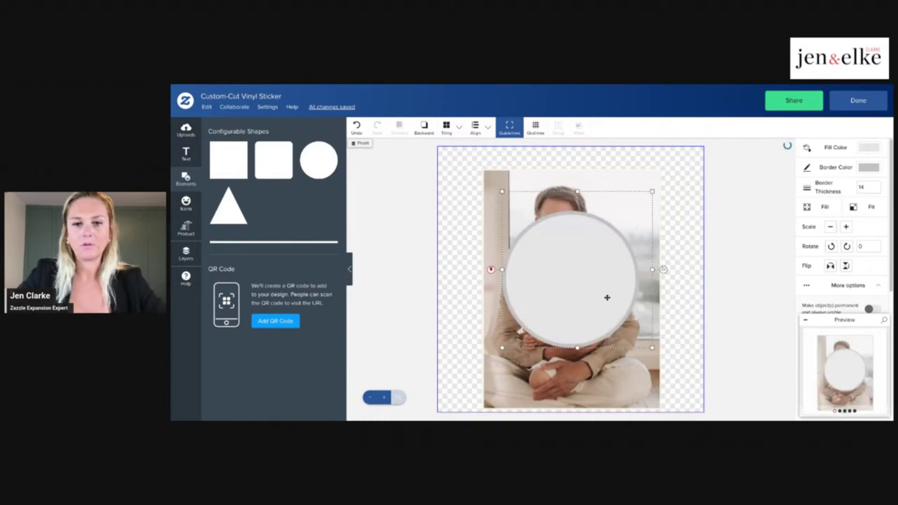
pyautogui.moveTo(502, 348); pyautogui.dragTo(469, 368)
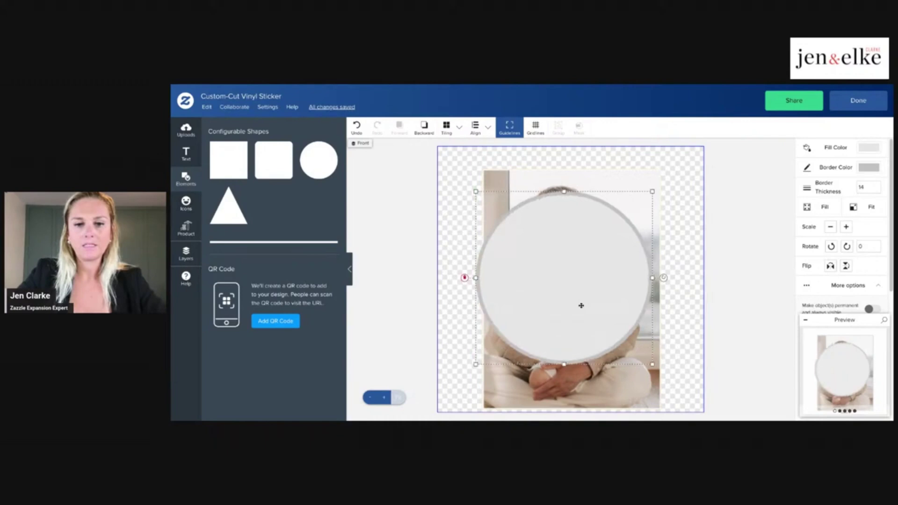
pyautogui.moveTo(580, 304); pyautogui.dragTo(584, 288)
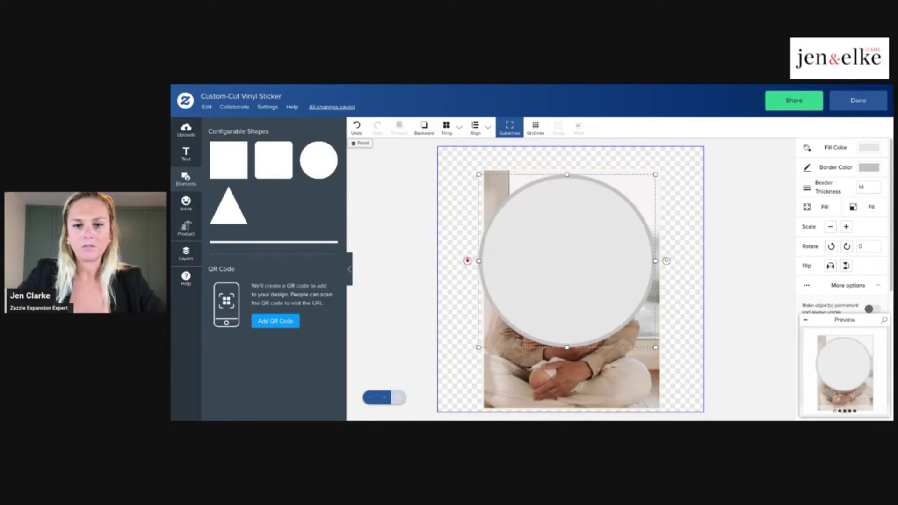
pyautogui.press('Right')
pyautogui.press('Right')
pyautogui.press('Right')
pyautogui.press('Right')
pyautogui.press('Right')
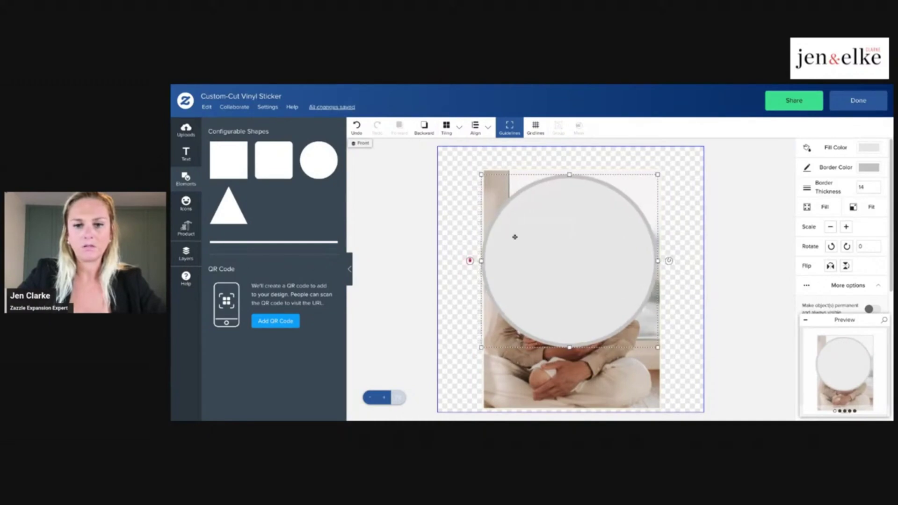
# Move the photo layer above the oval layer, and mask the photo to the circle.
pyautogui.click(185, 255)
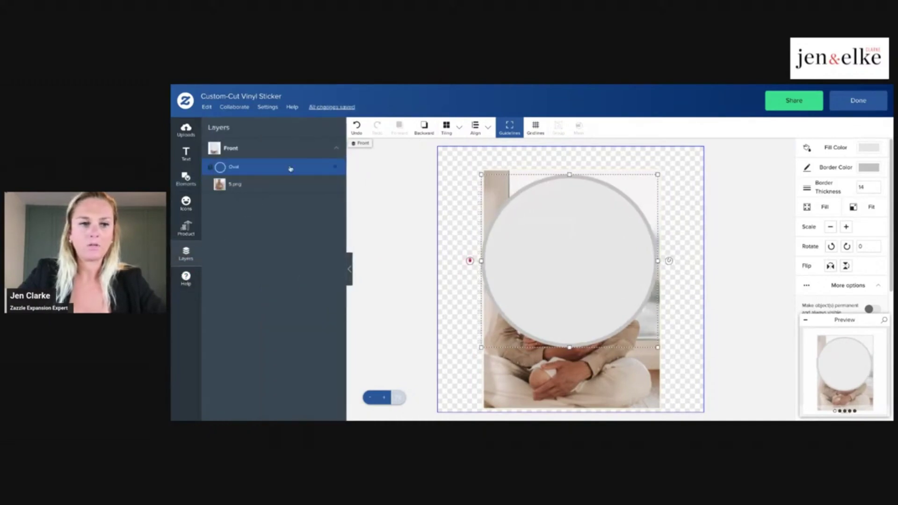
pyautogui.click(282, 188)
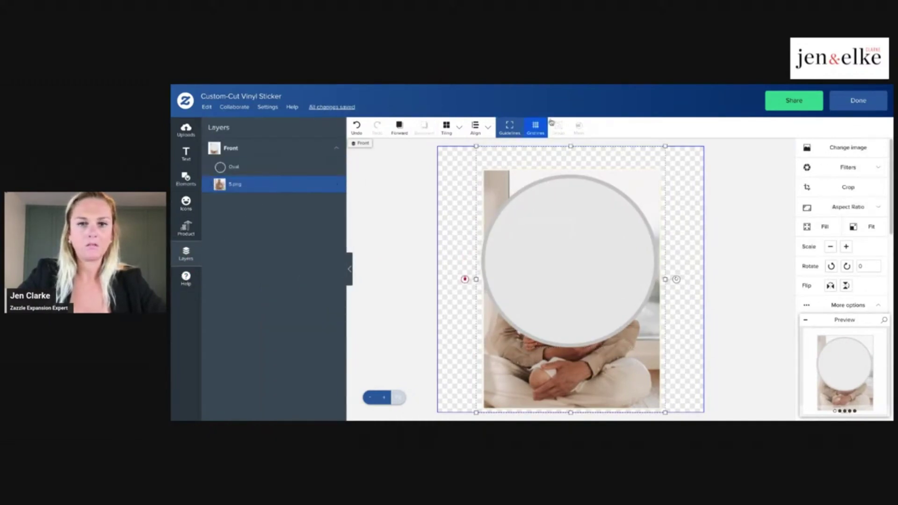
pyautogui.click(269, 166)
pyautogui.click(283, 187)
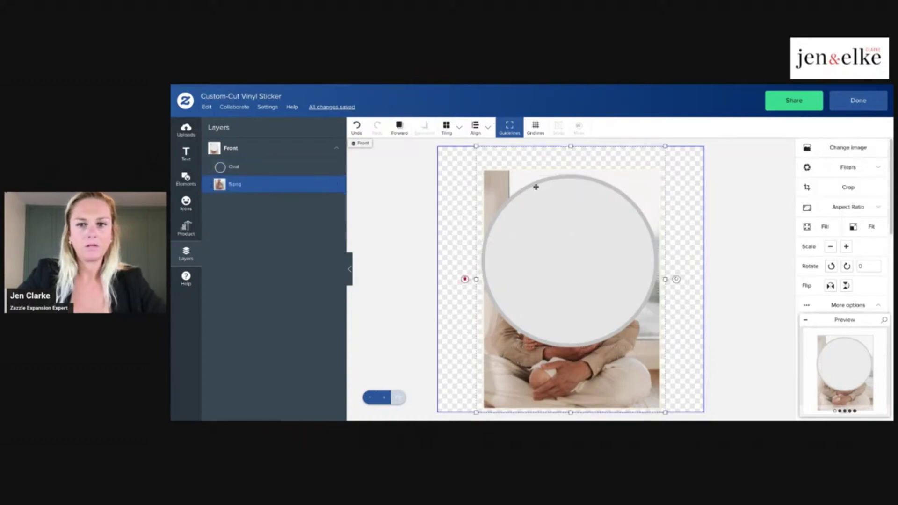
pyautogui.click(674, 185)
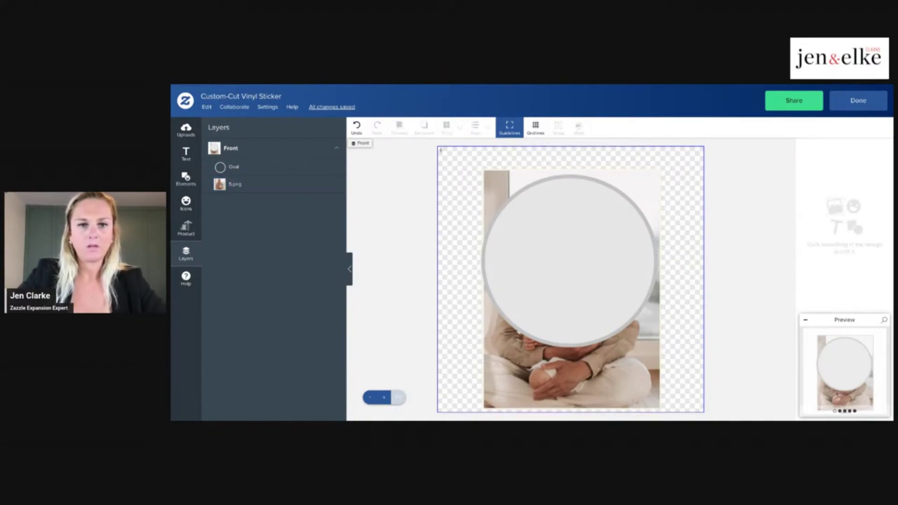
pyautogui.click(255, 170)
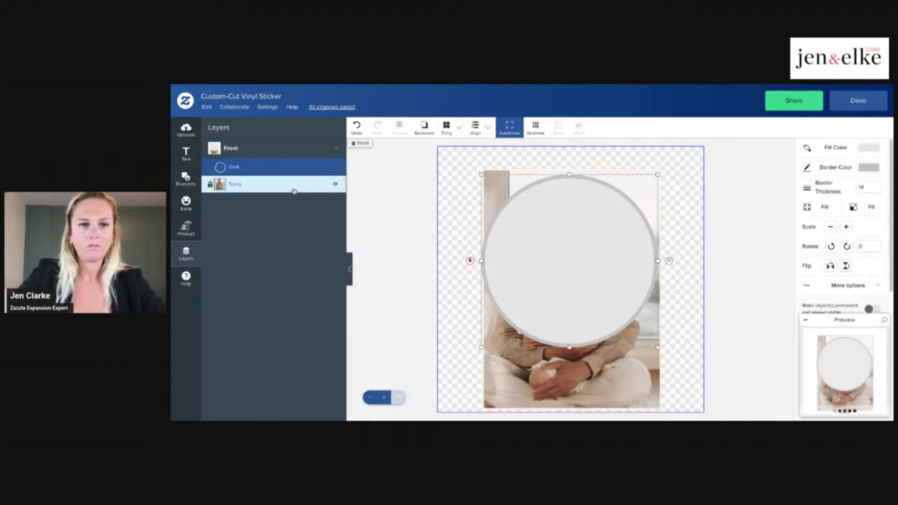
pyautogui.moveTo(293, 188); pyautogui.dragTo(293, 166)
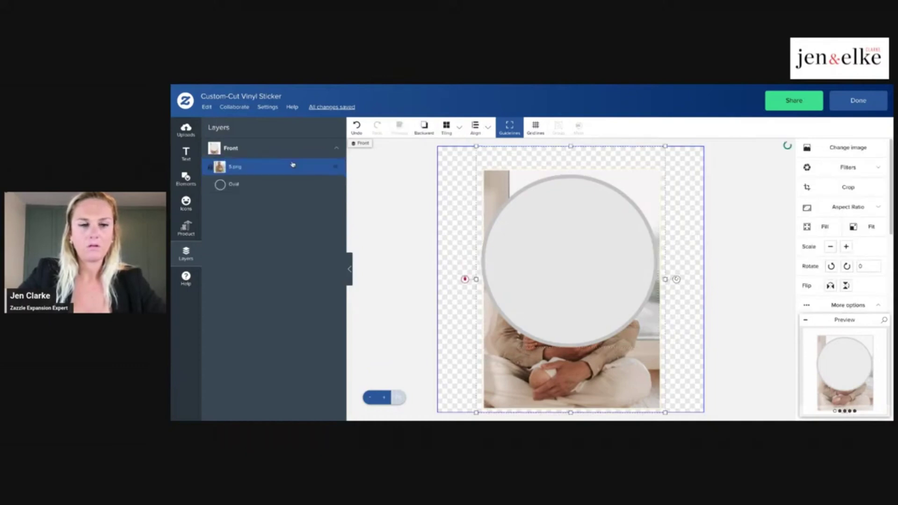
pyautogui.keyDown('shift'); pyautogui.click(289, 184); pyautogui.keyUp('shift')
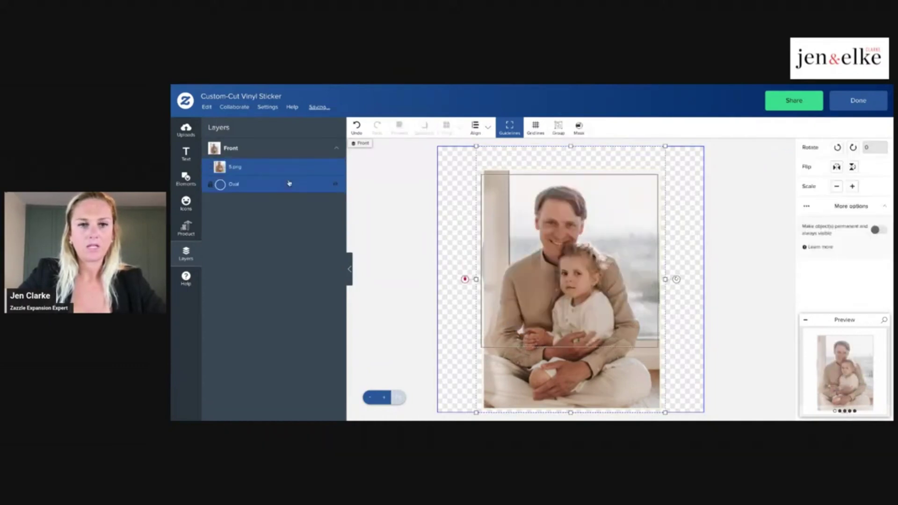
pyautogui.click(579, 130)
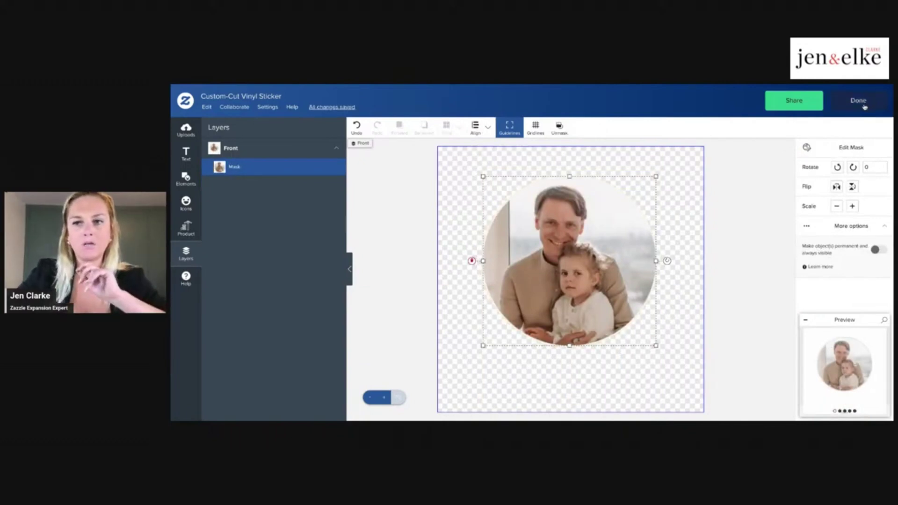
# Preview the circle-masked photo sticker on the blue rolling suitcase, and close the preview.
pyautogui.click(857, 359)
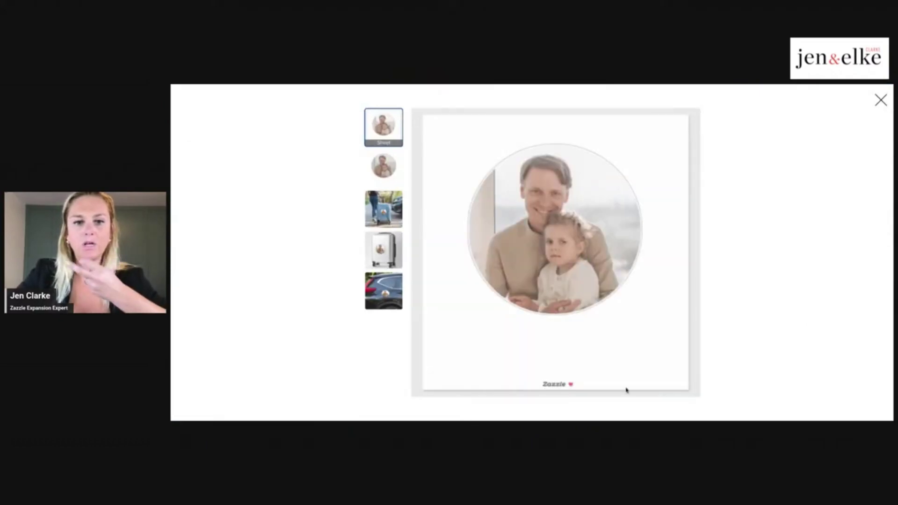
pyautogui.click(383, 209)
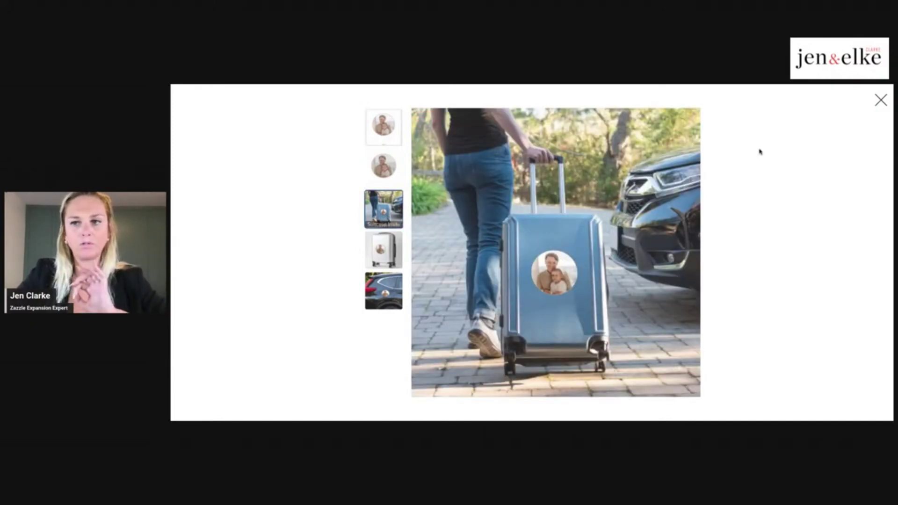
pyautogui.click(880, 101)
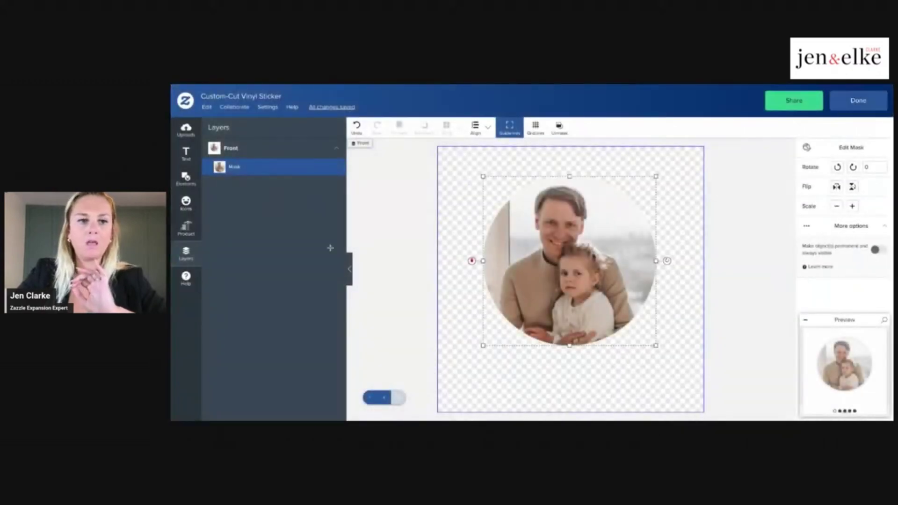
# Delete the circle-masked photo and add the text "hello" to the empty sticker.
pyautogui.press('Delete')
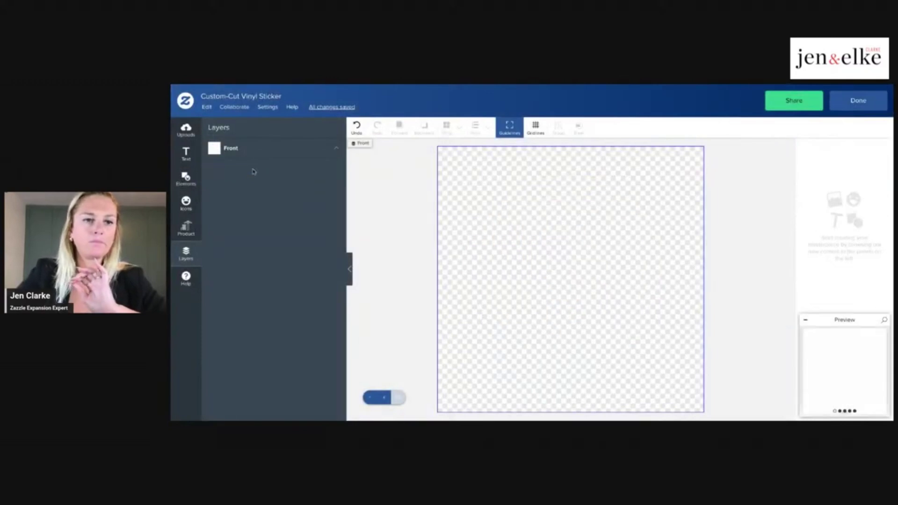
pyautogui.click(195, 157)
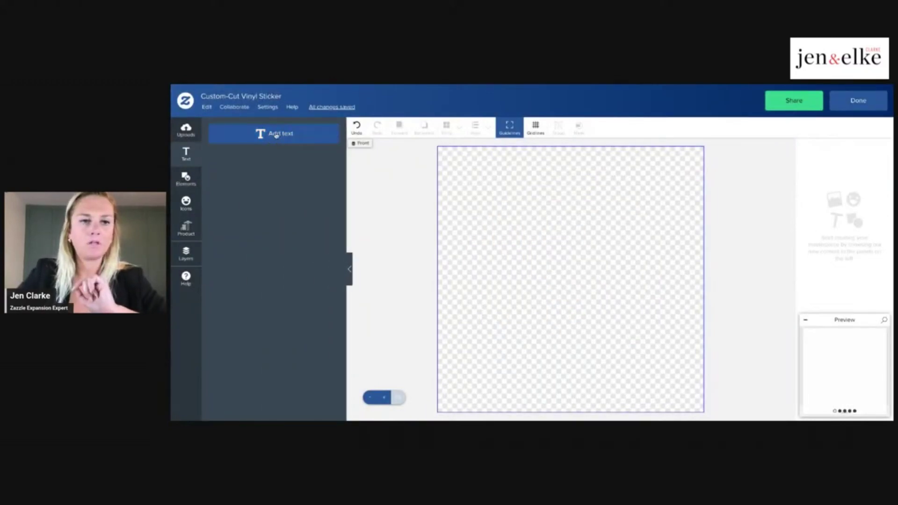
pyautogui.click(276, 135)
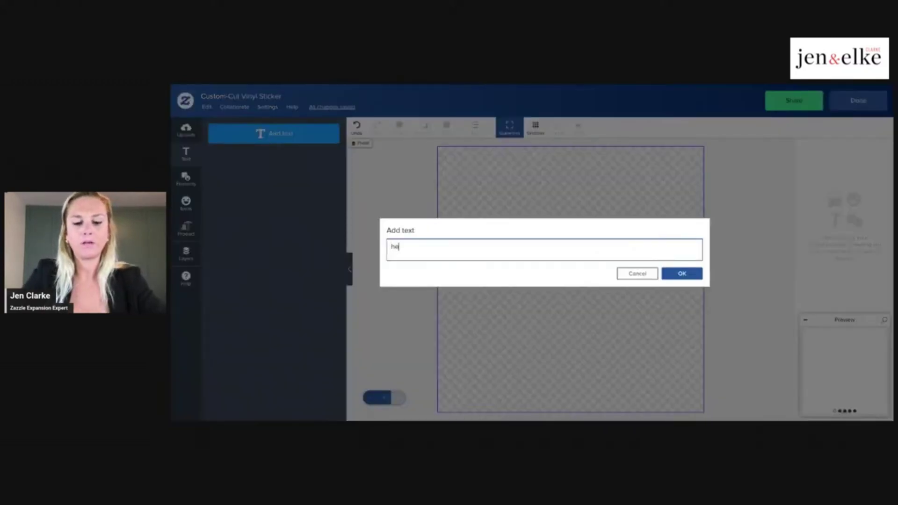
pyautogui.write('hello')
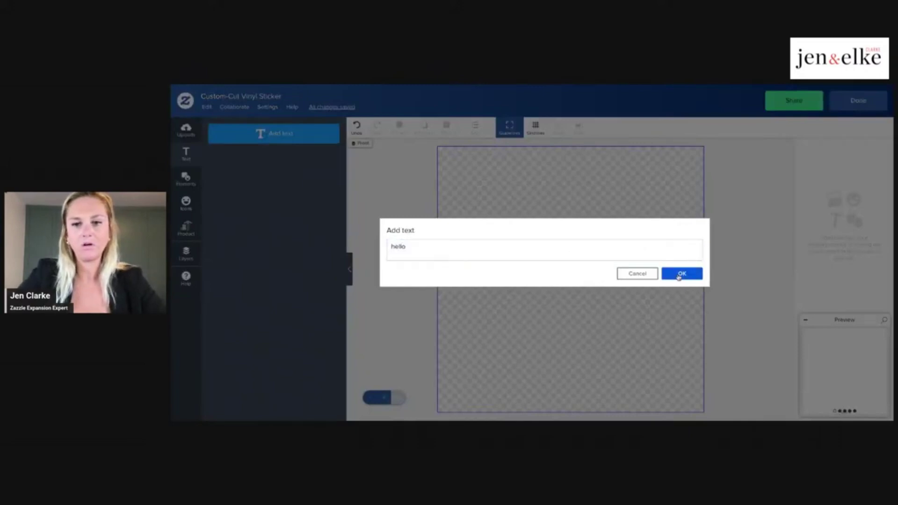
pyautogui.click(678, 275)
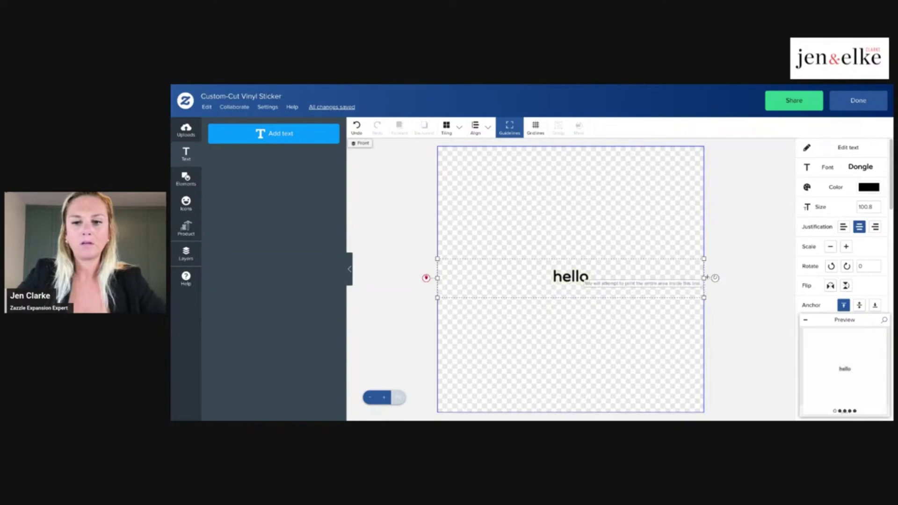
# Scale the "hello" text box up to slightly wider than the design area, and set its font size to 1000.
pyautogui.moveTo(704, 278); pyautogui.dragTo(596, 287)
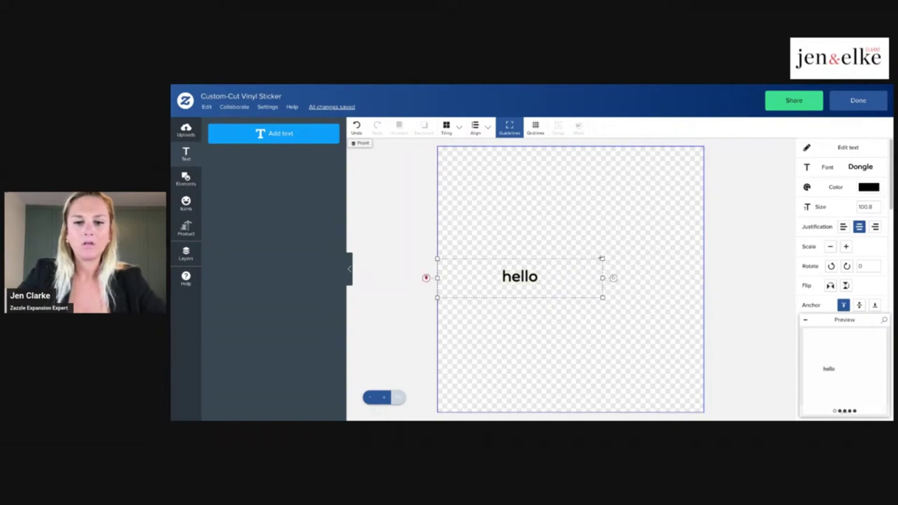
pyautogui.moveTo(602, 258); pyautogui.dragTo(726, 189)
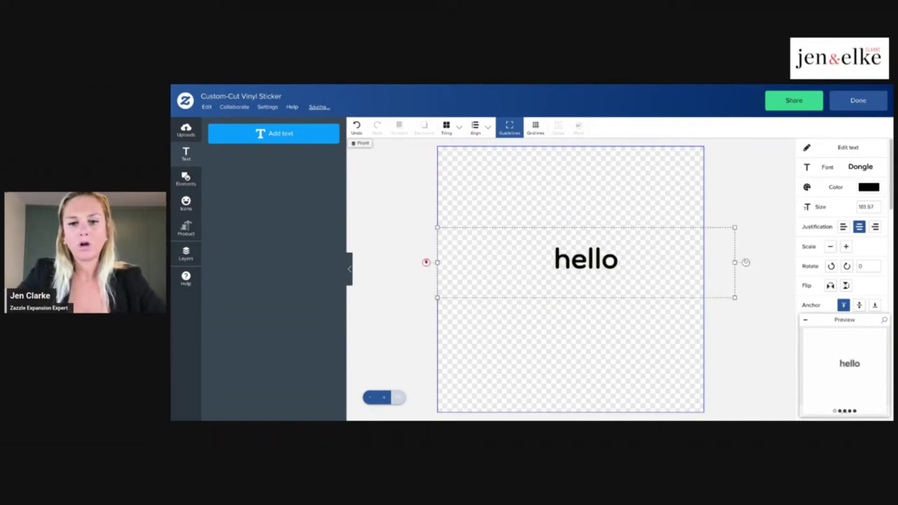
pyautogui.click(863, 206)
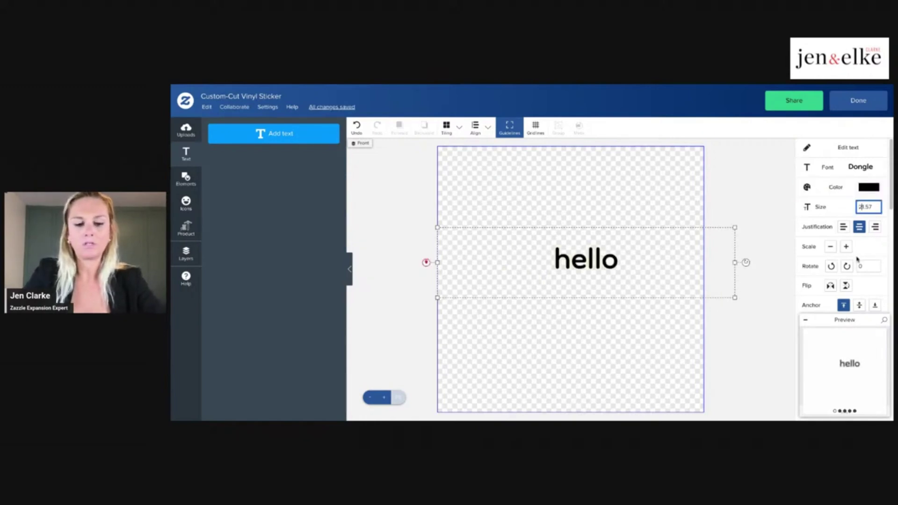
pyautogui.press('Return')
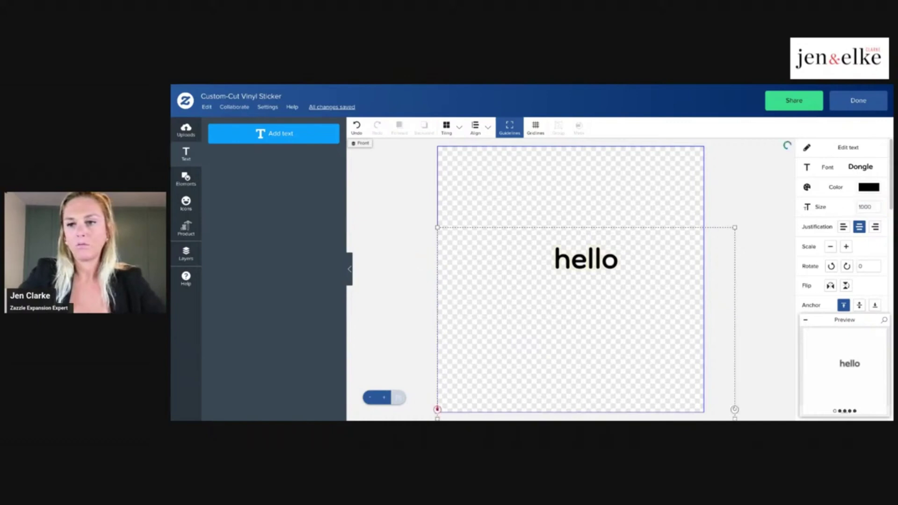
# Set the "hello" text size to 600 and move the text so the whole word fits inside the design area.
pyautogui.click(860, 208)
pyautogui.press('BackSpace')
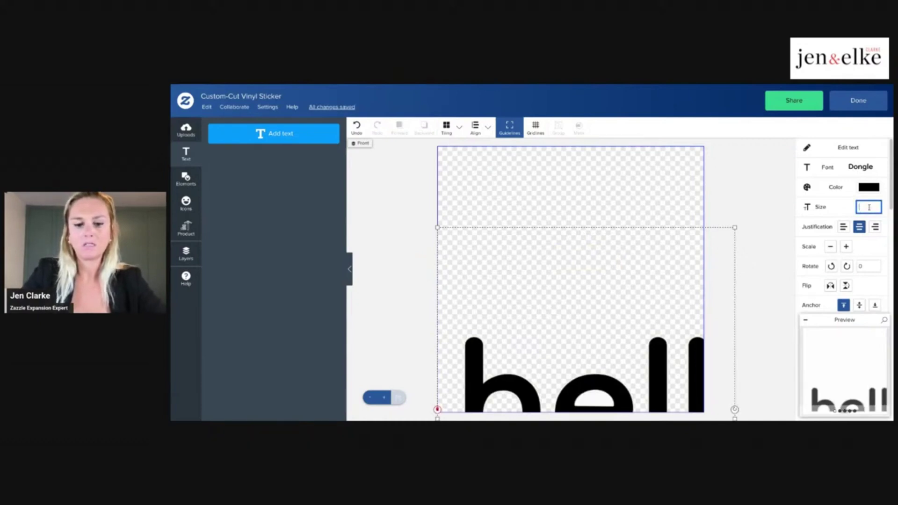
pyautogui.write('1000')
pyautogui.press('Return')
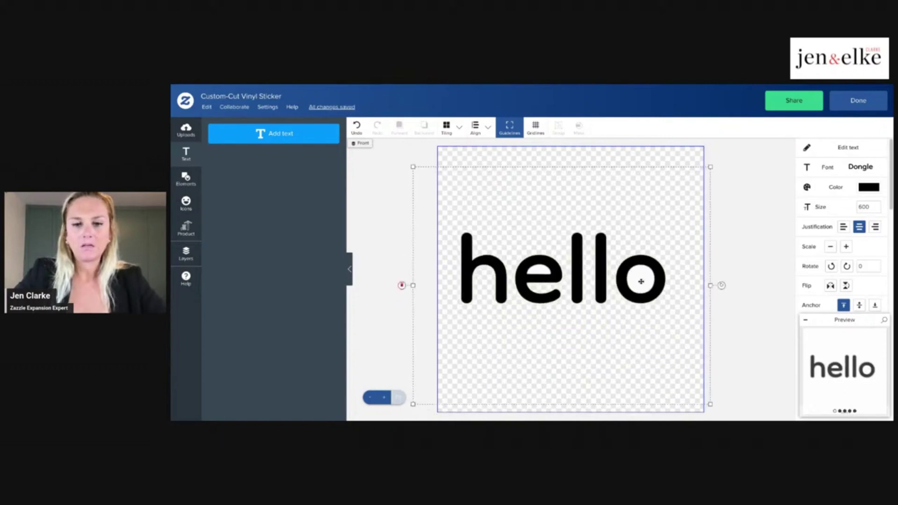
# Finish editing the design and choose Glossy Transparent as the sticker's media on the product page.
pyautogui.click(855, 109)
pyautogui.moveTo(855, 114)
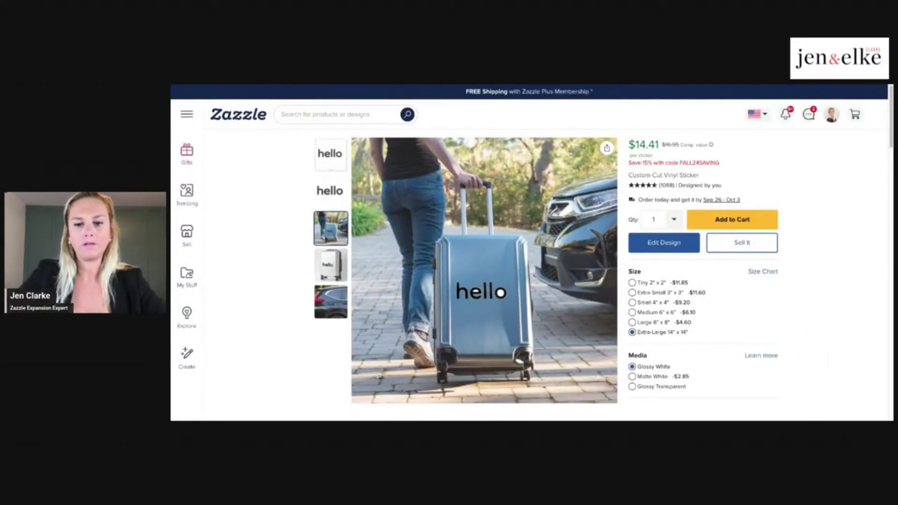
pyautogui.click(641, 389)
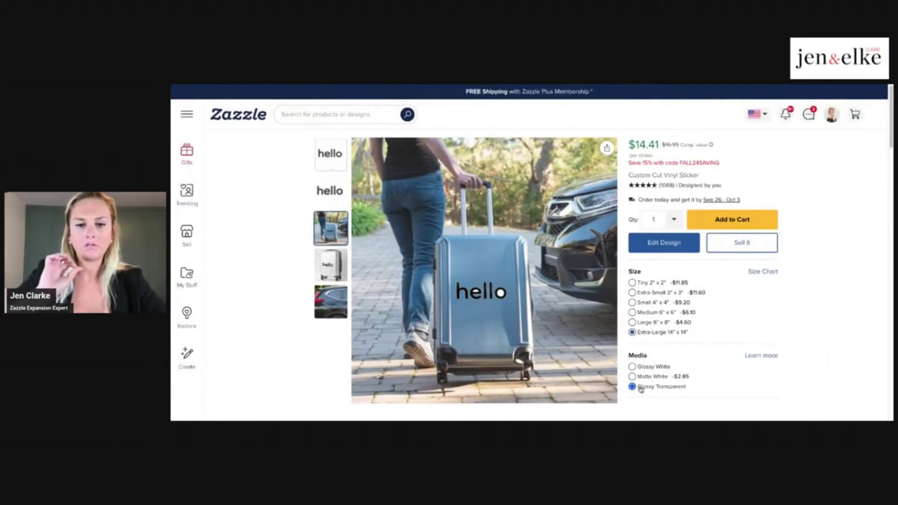